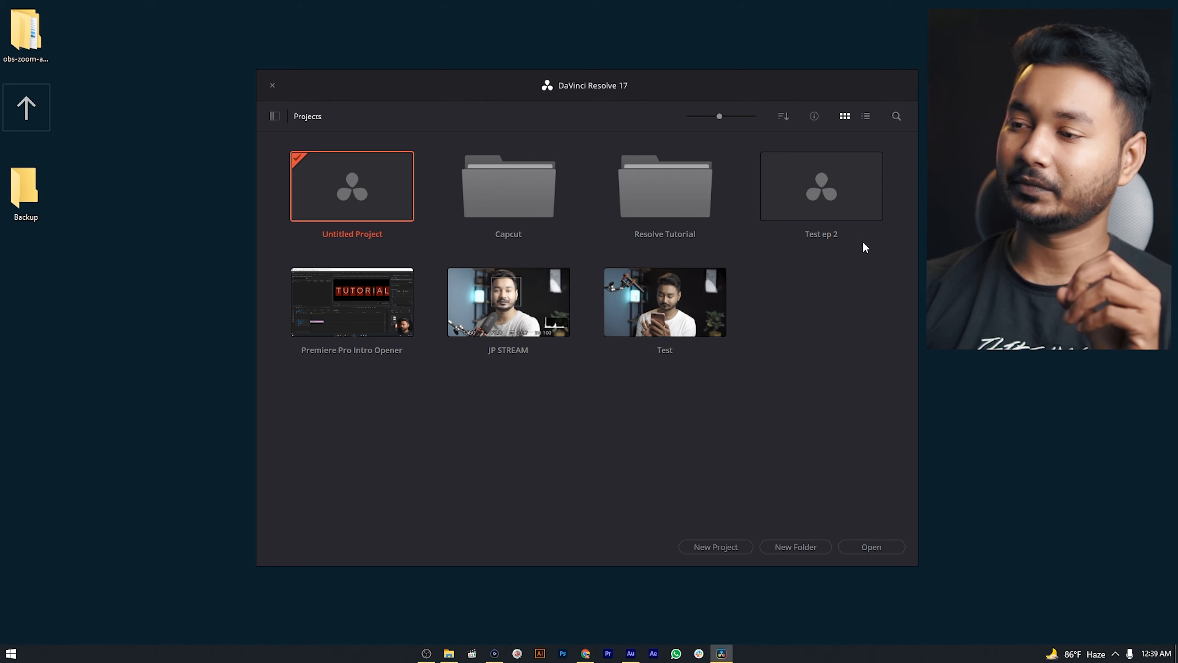
Step: Create a new project named Episode 2
click(354, 324)
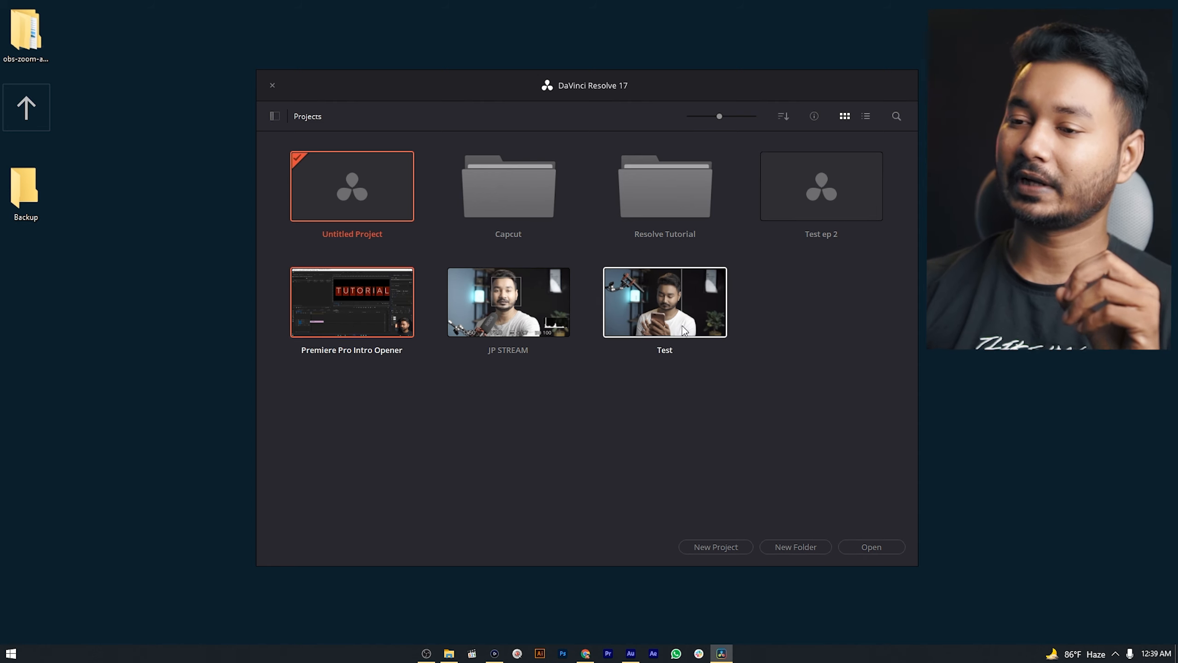
click(527, 319)
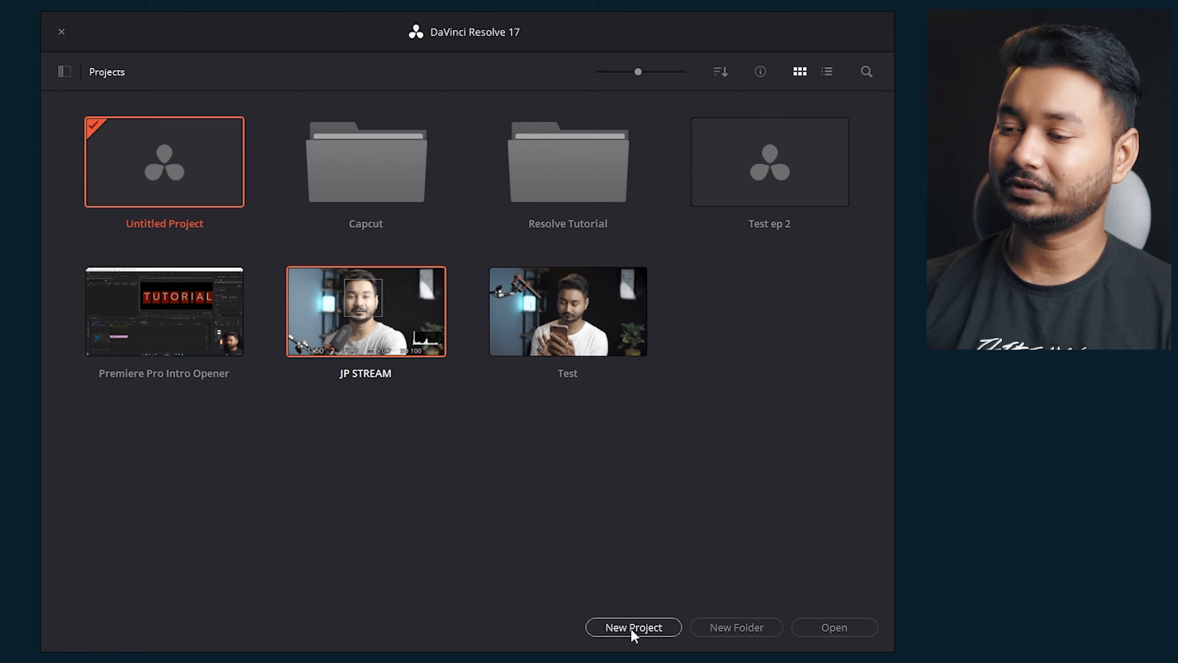
click(631, 624)
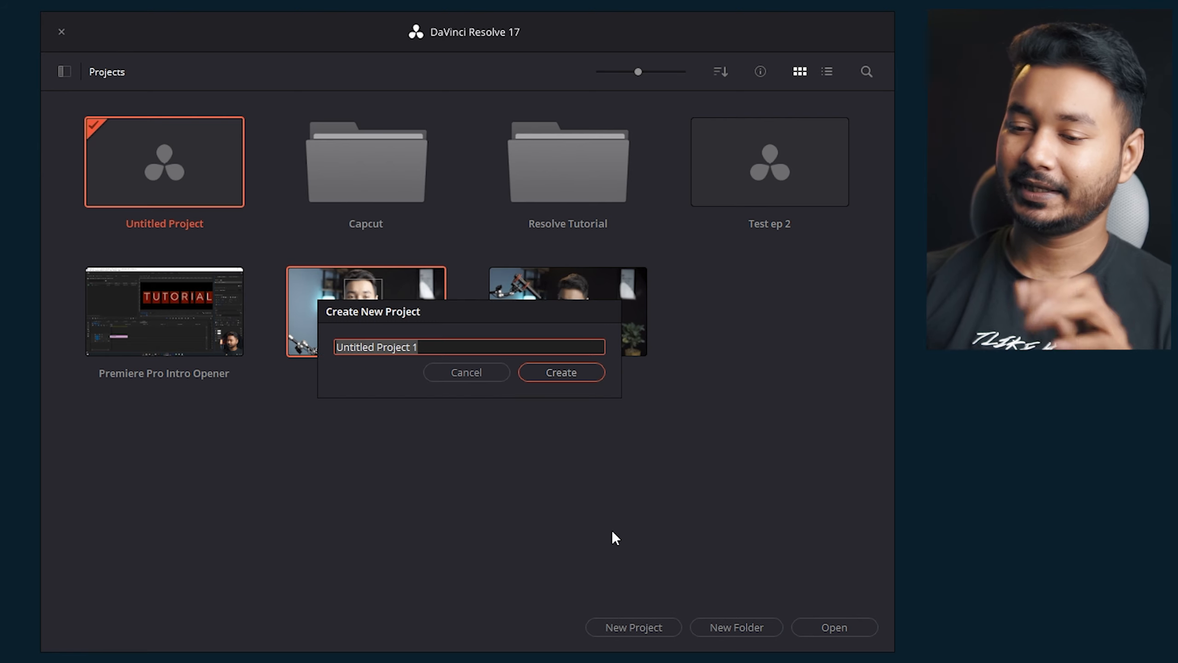
text(Ep)
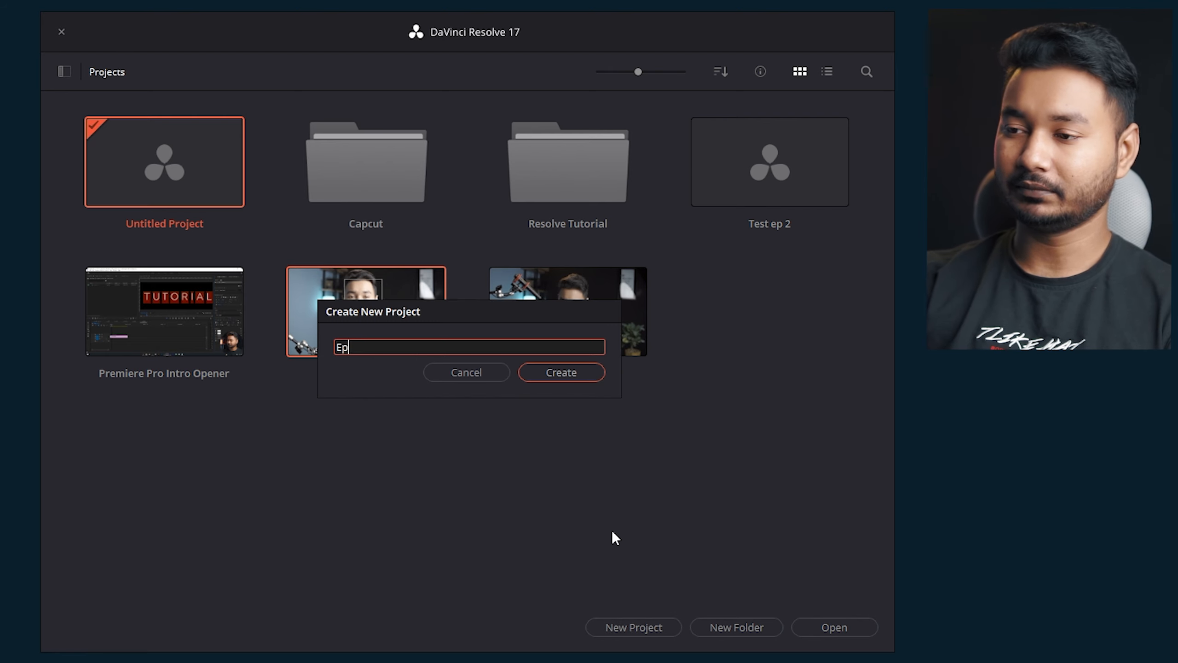
text(isode)
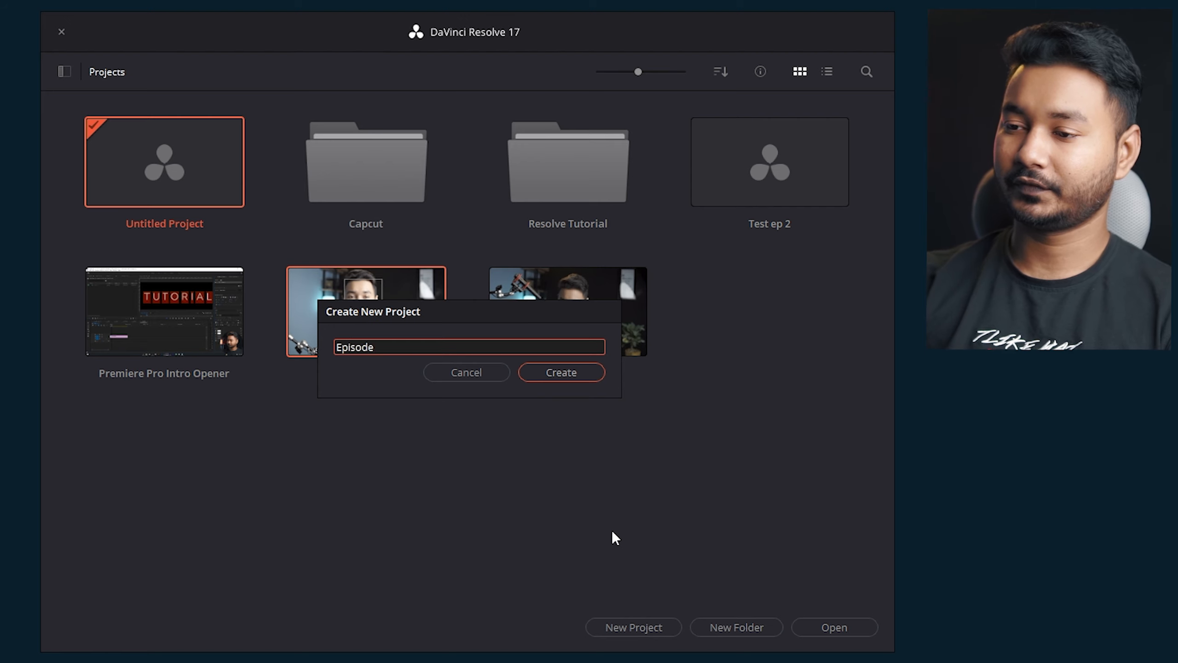
text( 2)
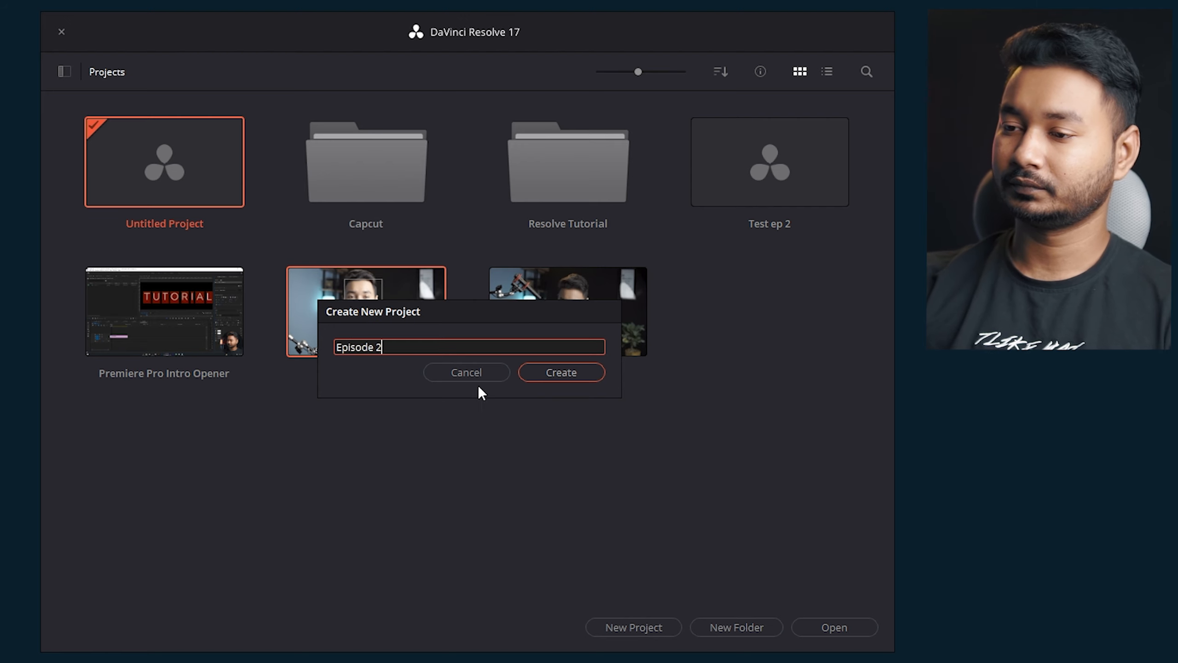
click(577, 371)
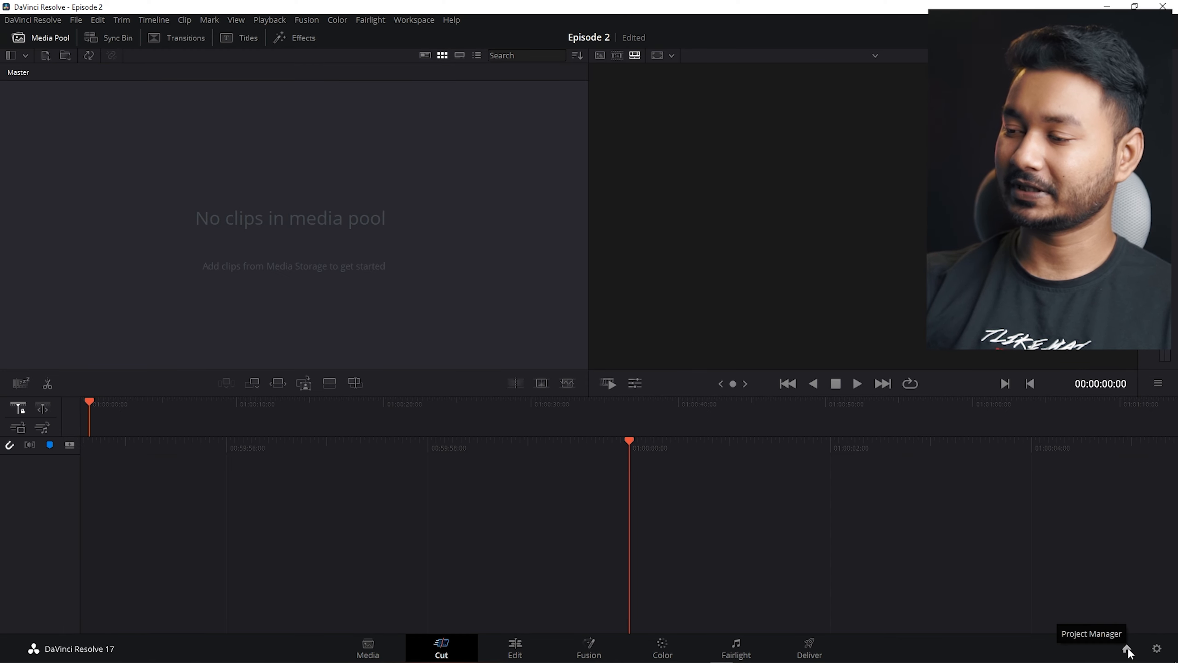
Step: Open the Project Manager from the Episode 2 project and slightly enlarge the project thumbnails
click(1127, 649)
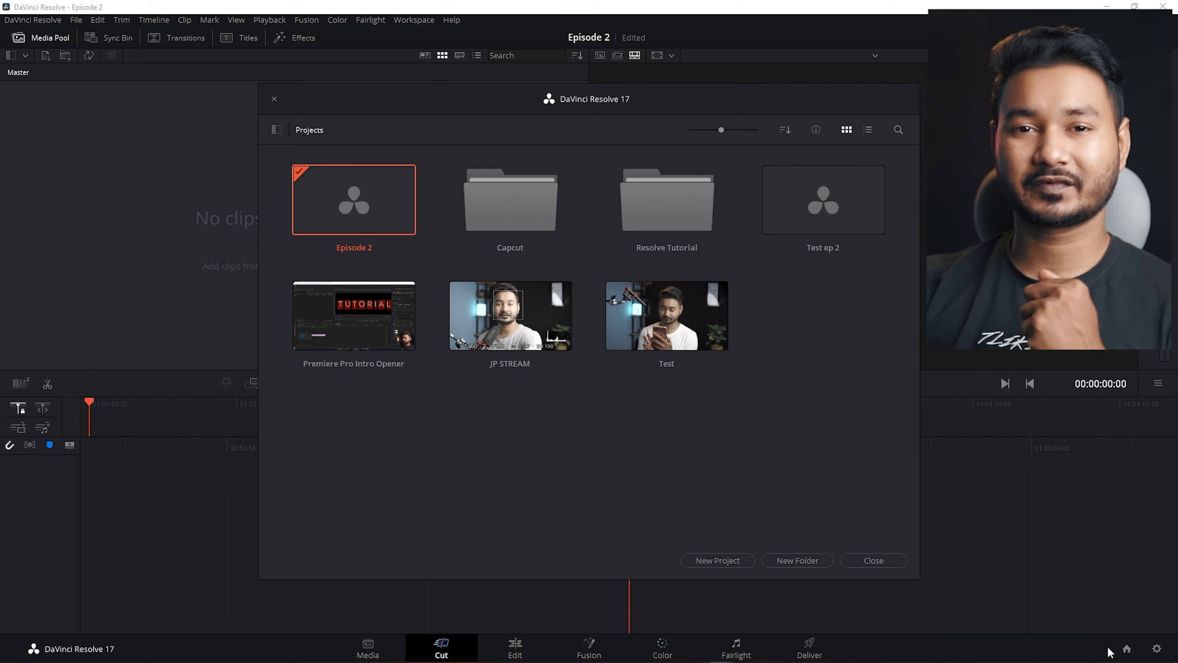
click(876, 564)
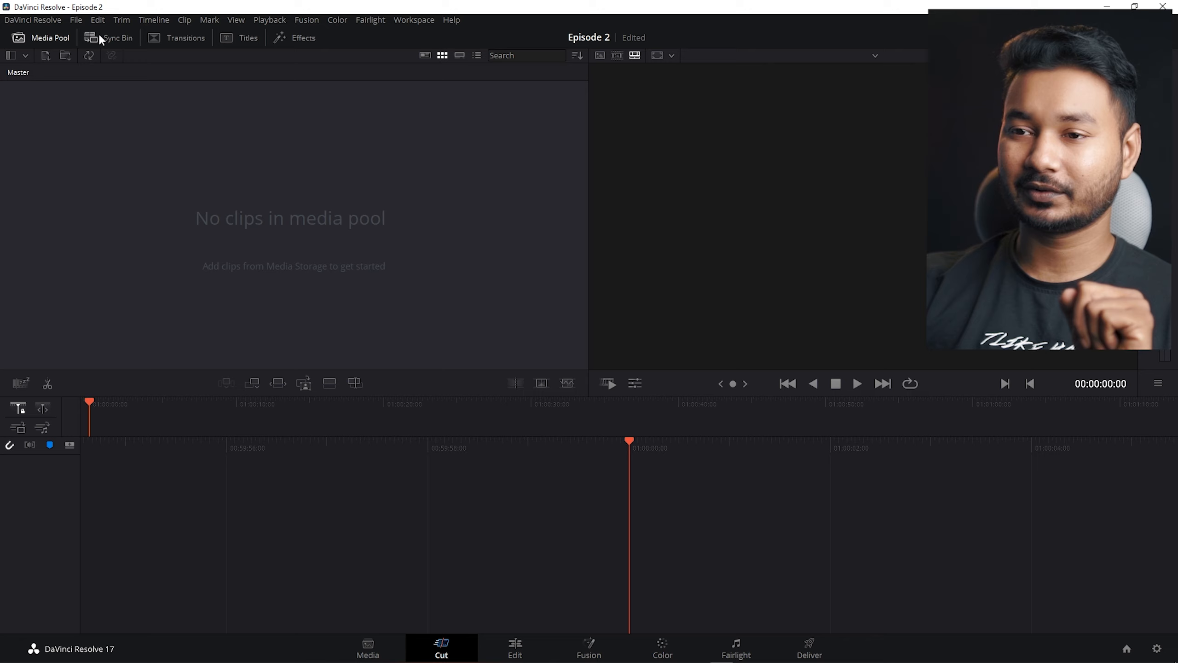
click(75, 20)
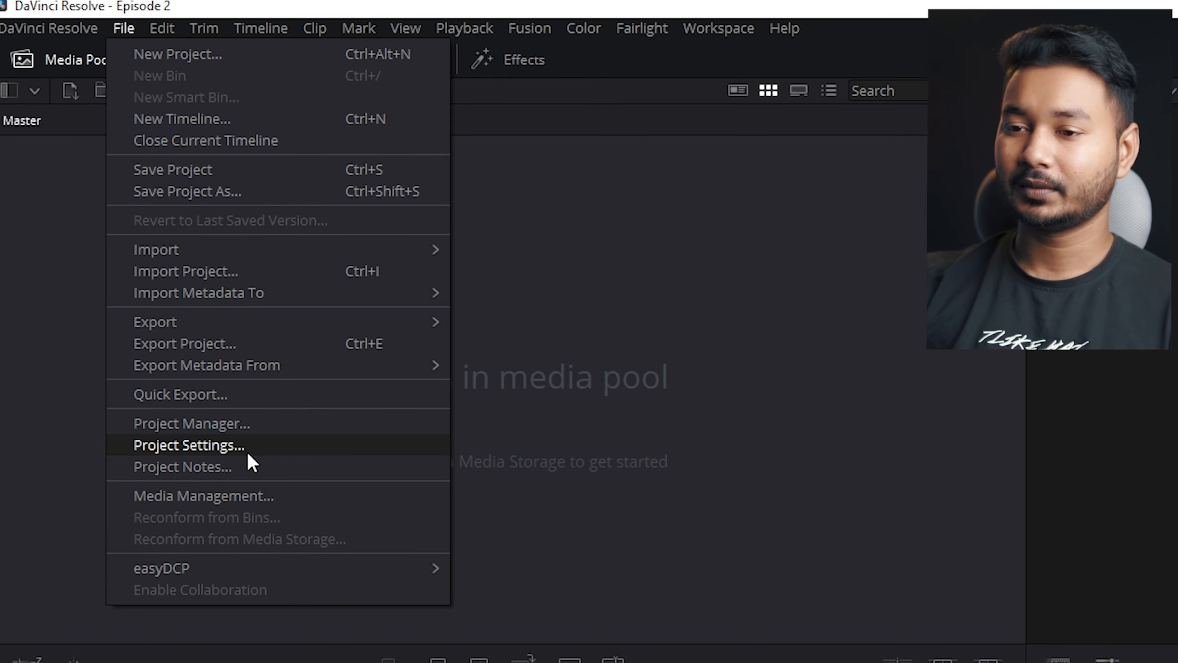
click(246, 426)
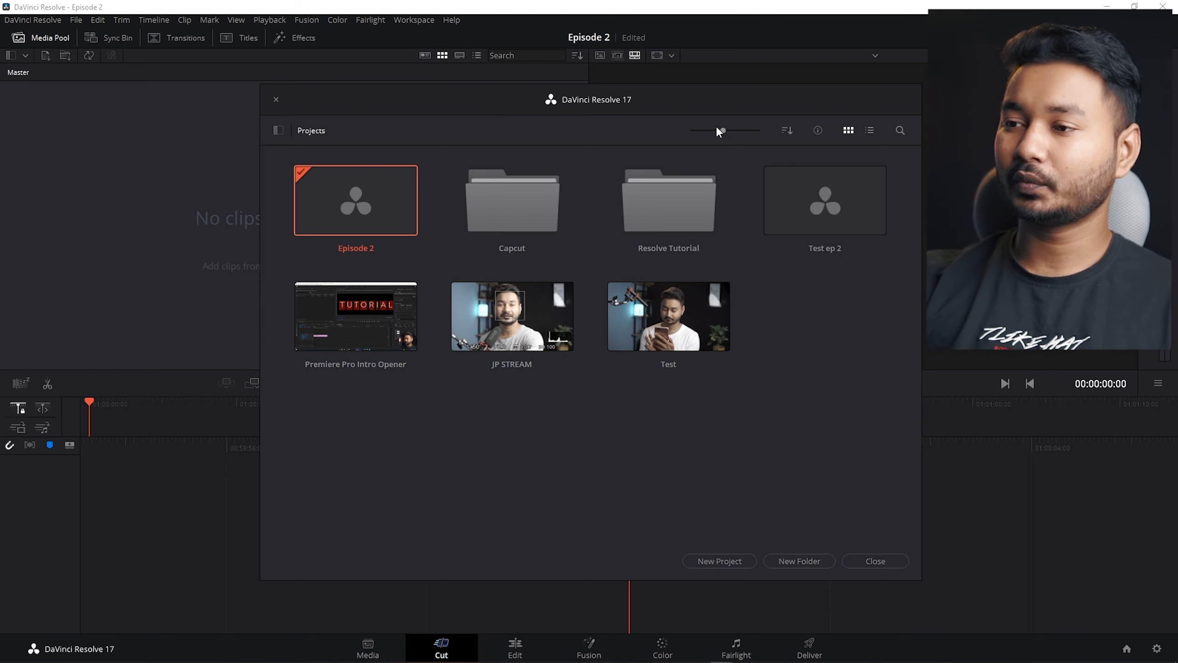
mouse_move(726, 131)
mouse_down()
mouse_move(683, 134)
mouse_move(746, 139)
mouse_up()
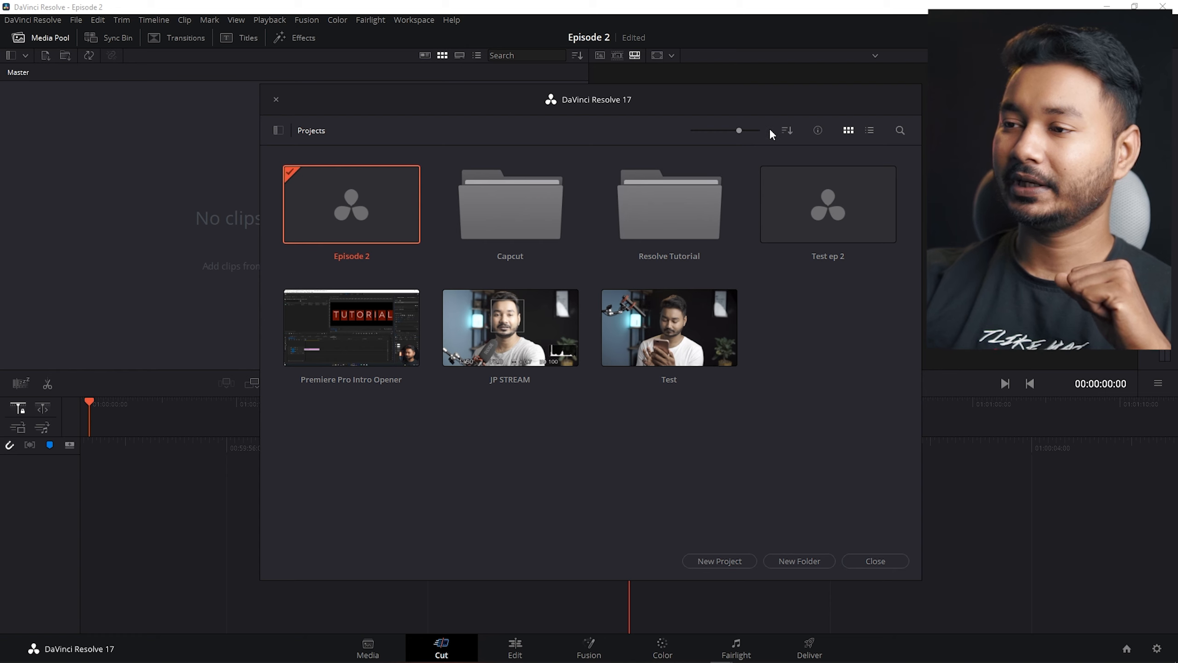
Step: Try sorting the projects by Name and by Format, and return the order to Date Modified
click(785, 133)
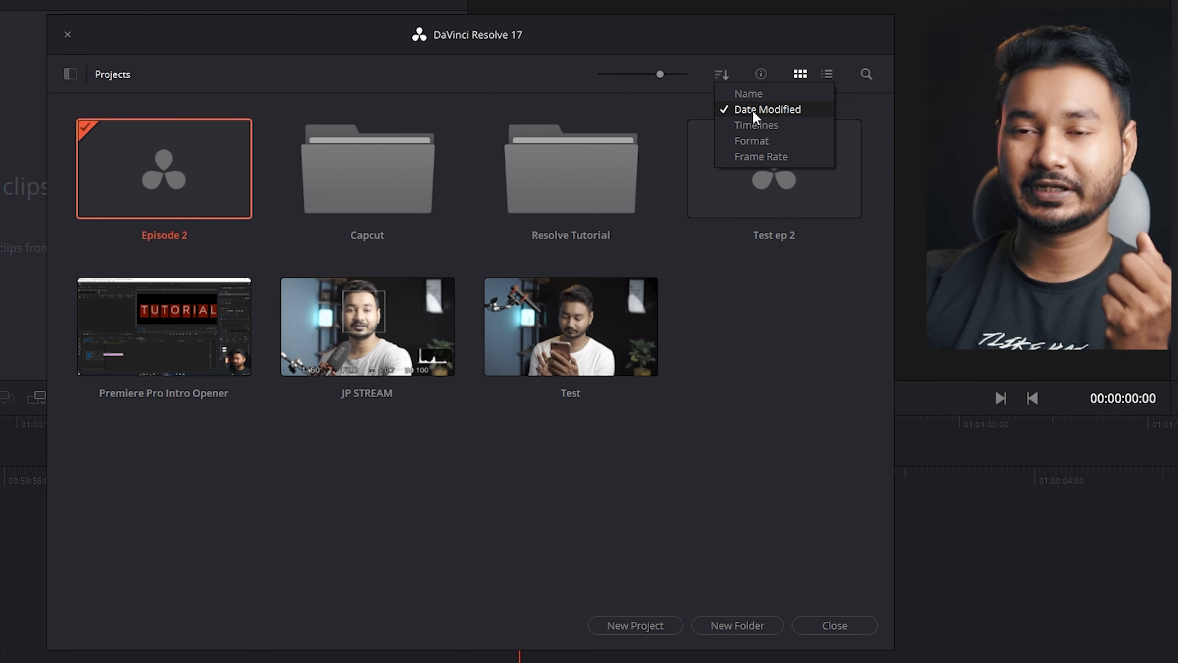
click(752, 95)
click(723, 74)
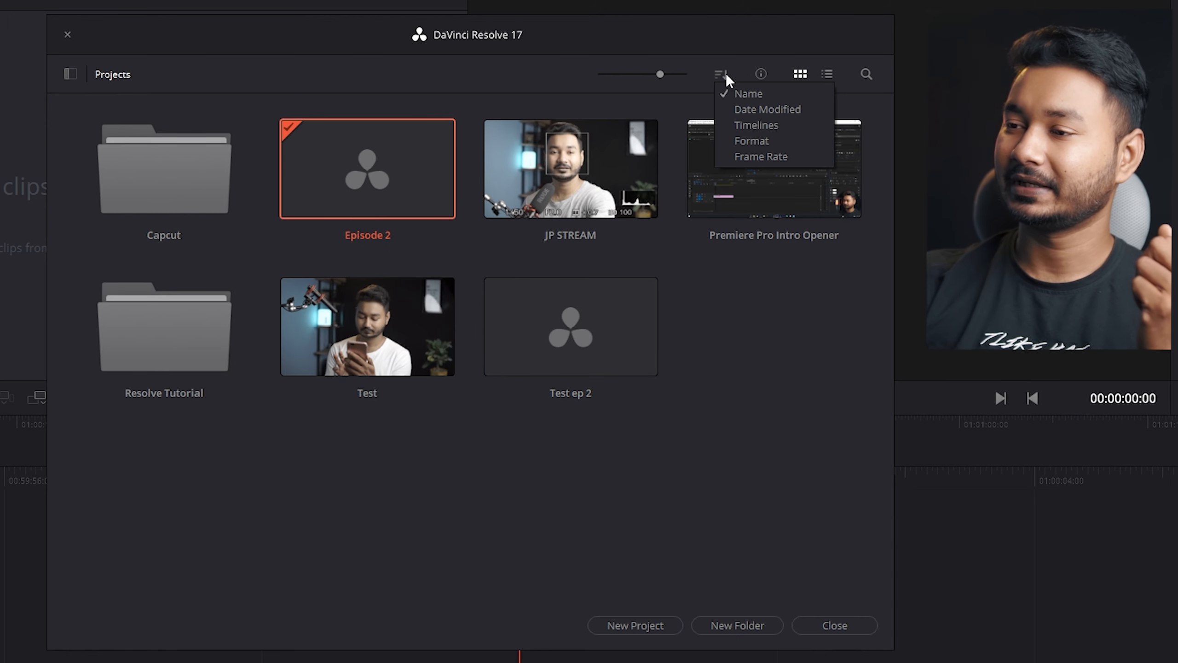
click(754, 139)
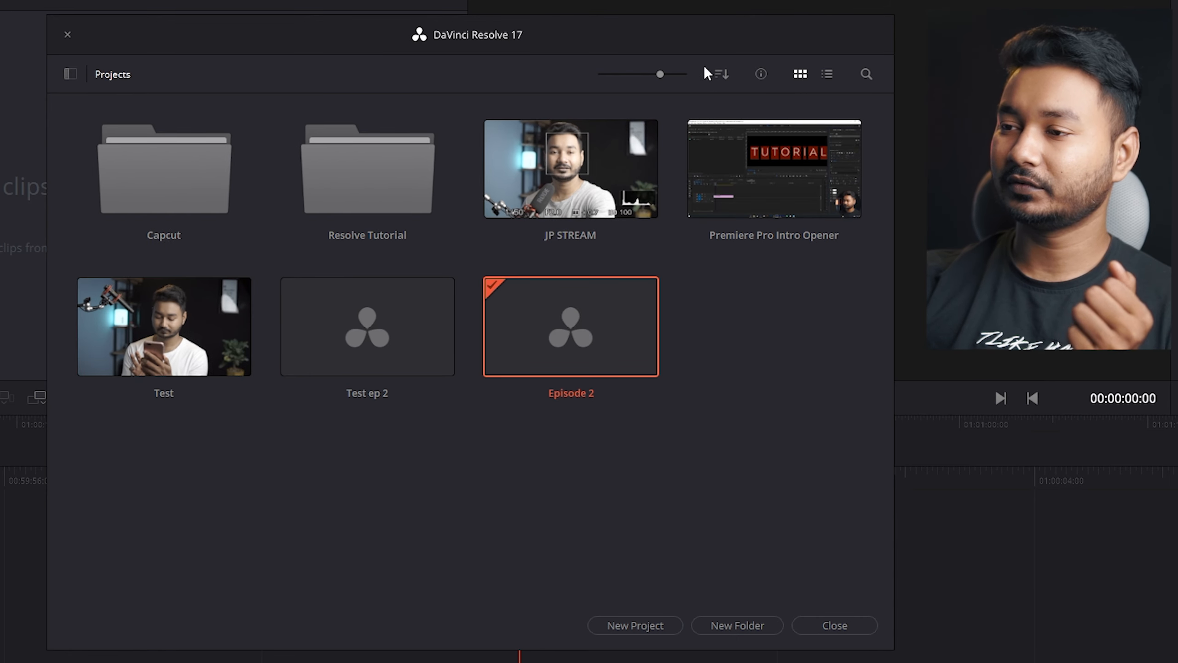
click(723, 75)
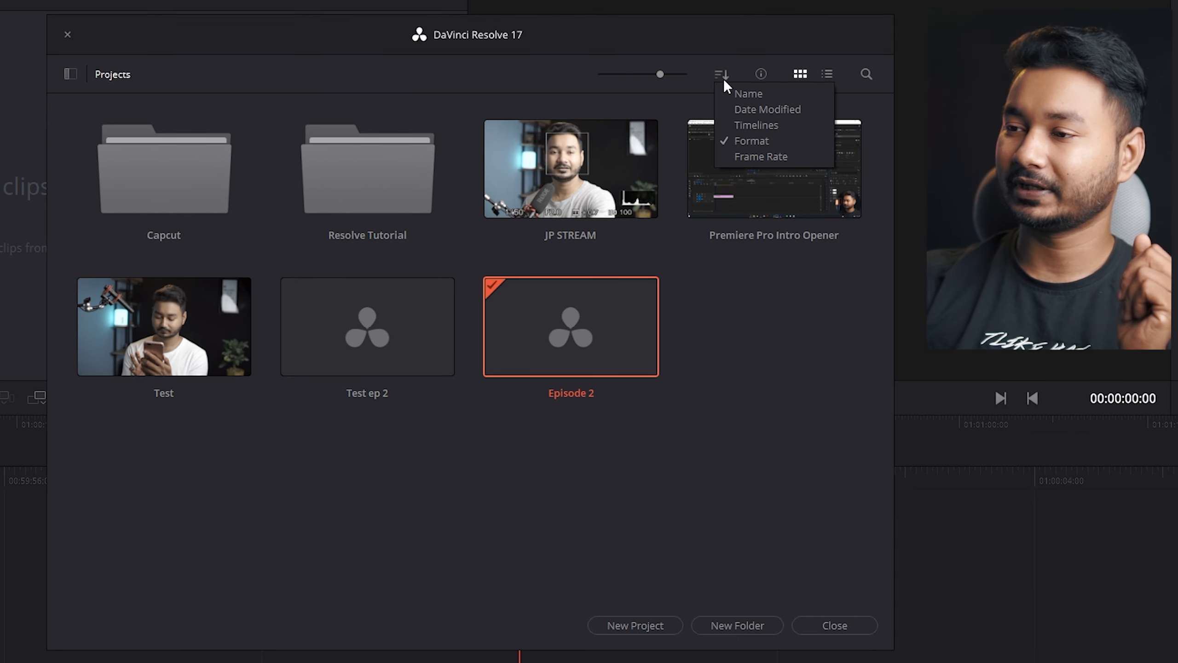
click(754, 107)
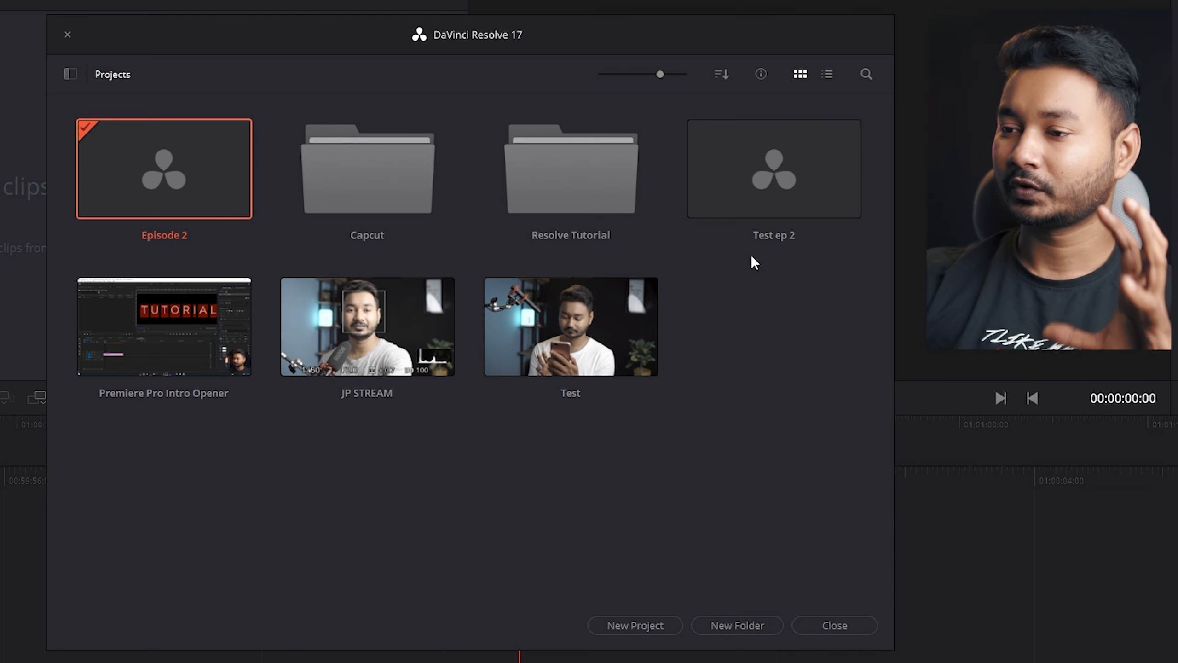
Step: View the project details under the thumbnails and the list layout, and return to the plain thumbnail layout
click(762, 75)
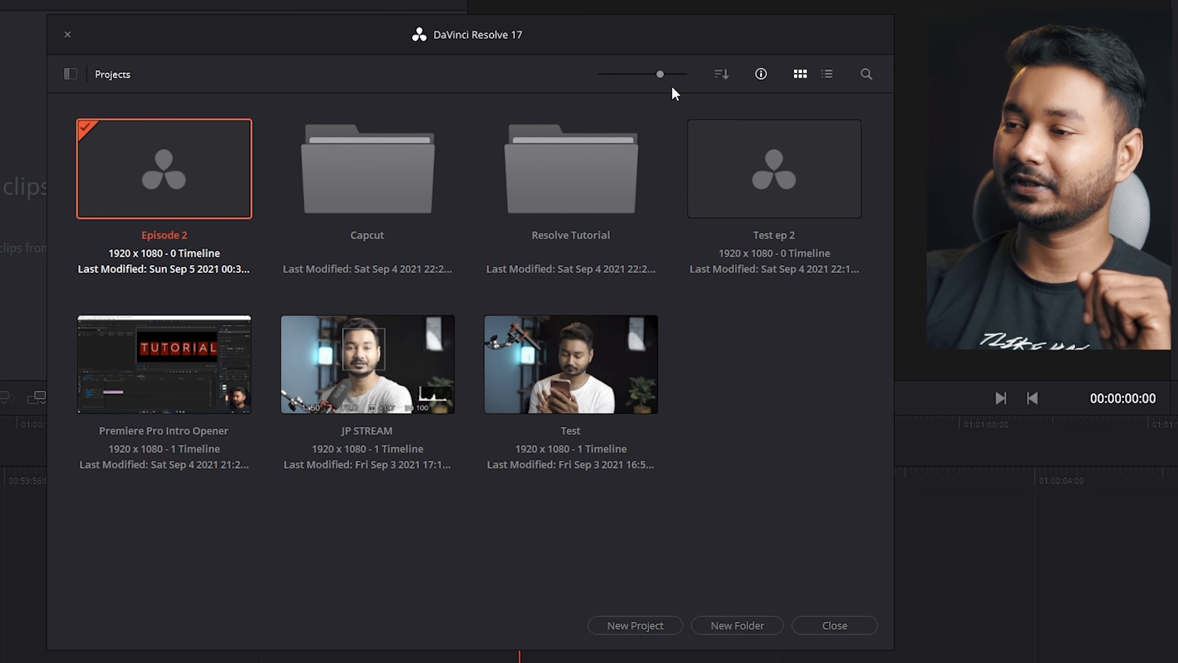
click(761, 73)
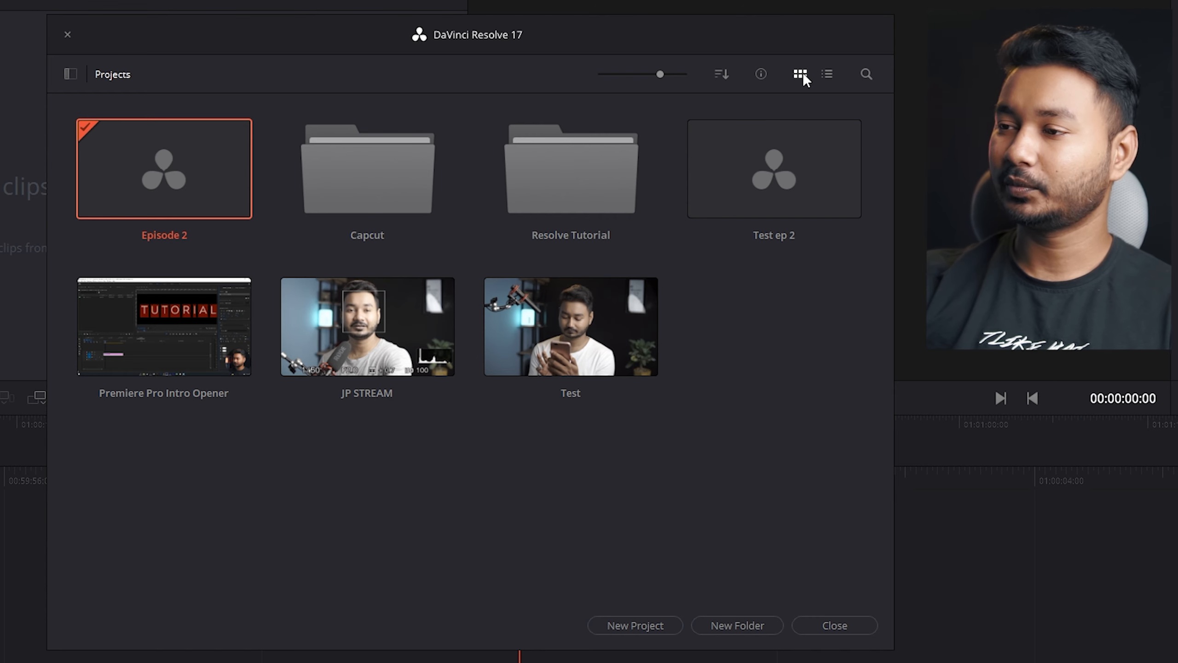
click(828, 74)
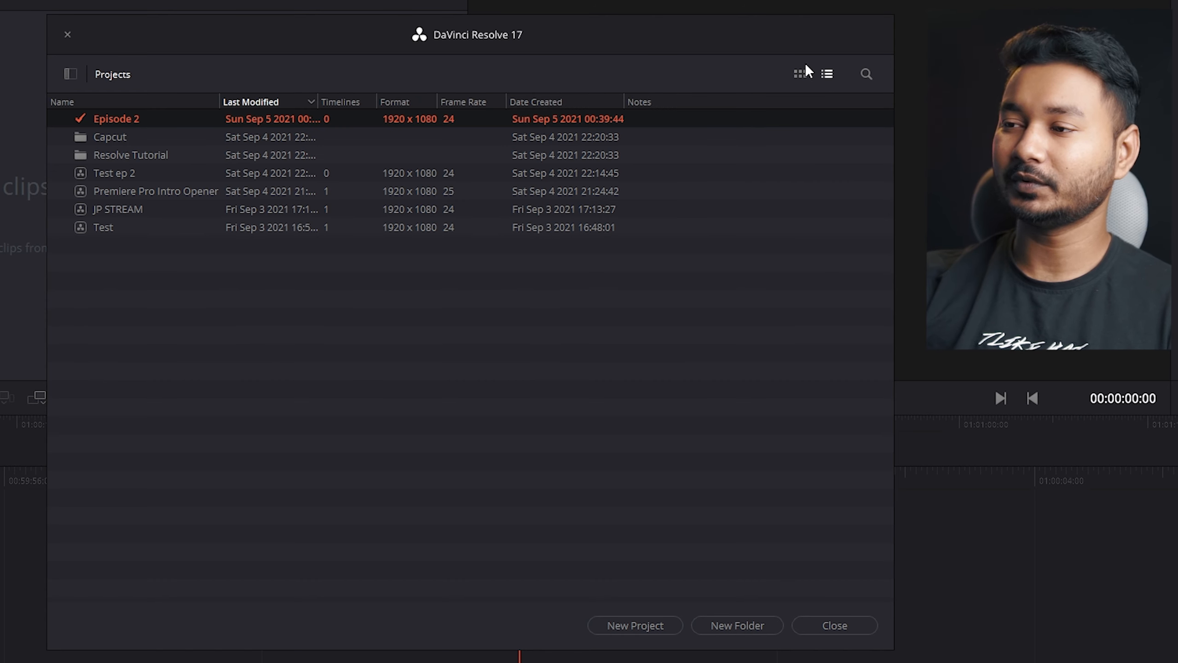
click(801, 73)
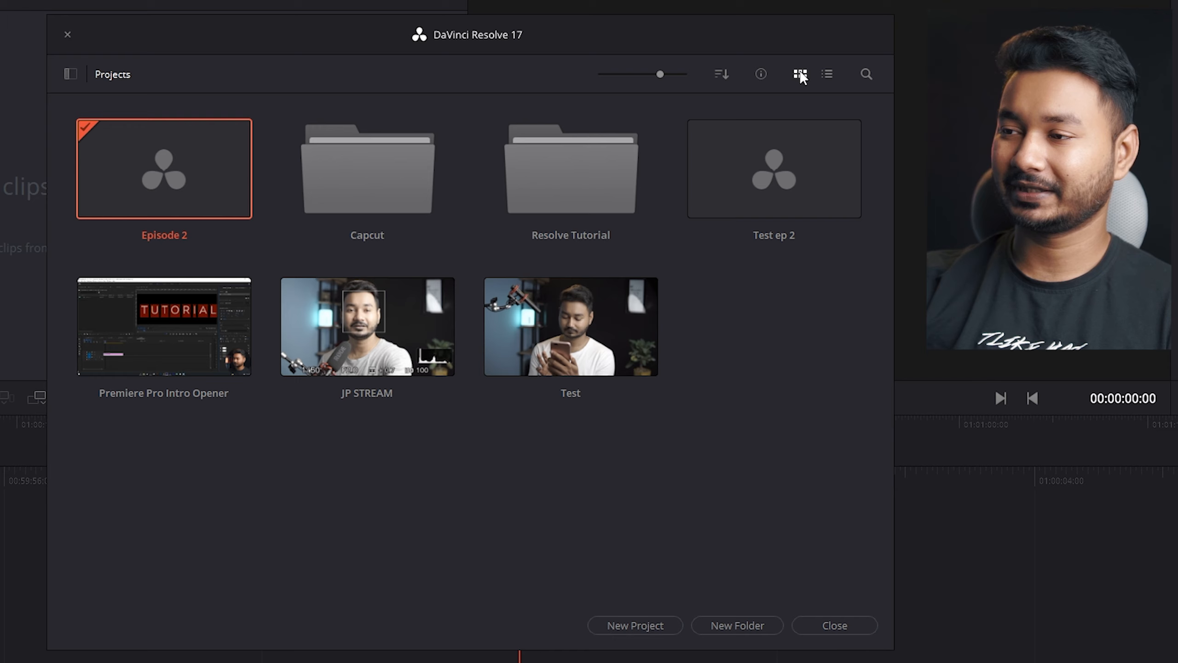
Step: Search the projects by name for "ca", clear the search text and close the search
click(865, 73)
text(ca)
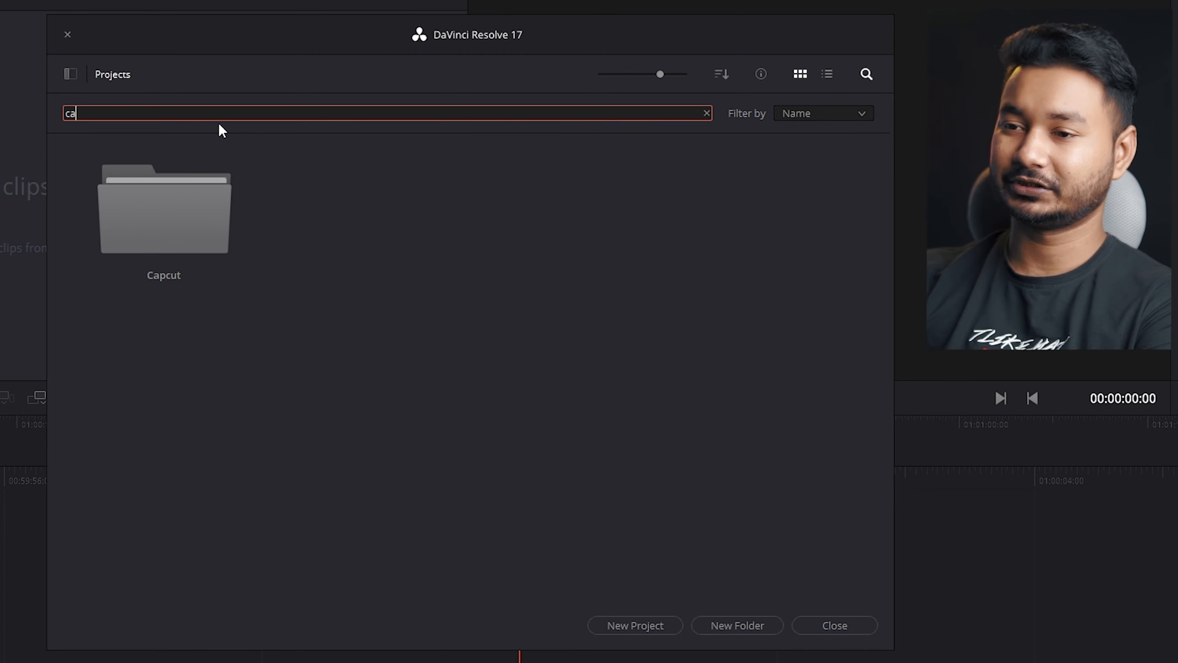
key(BackSpace)
key(BackSpace)
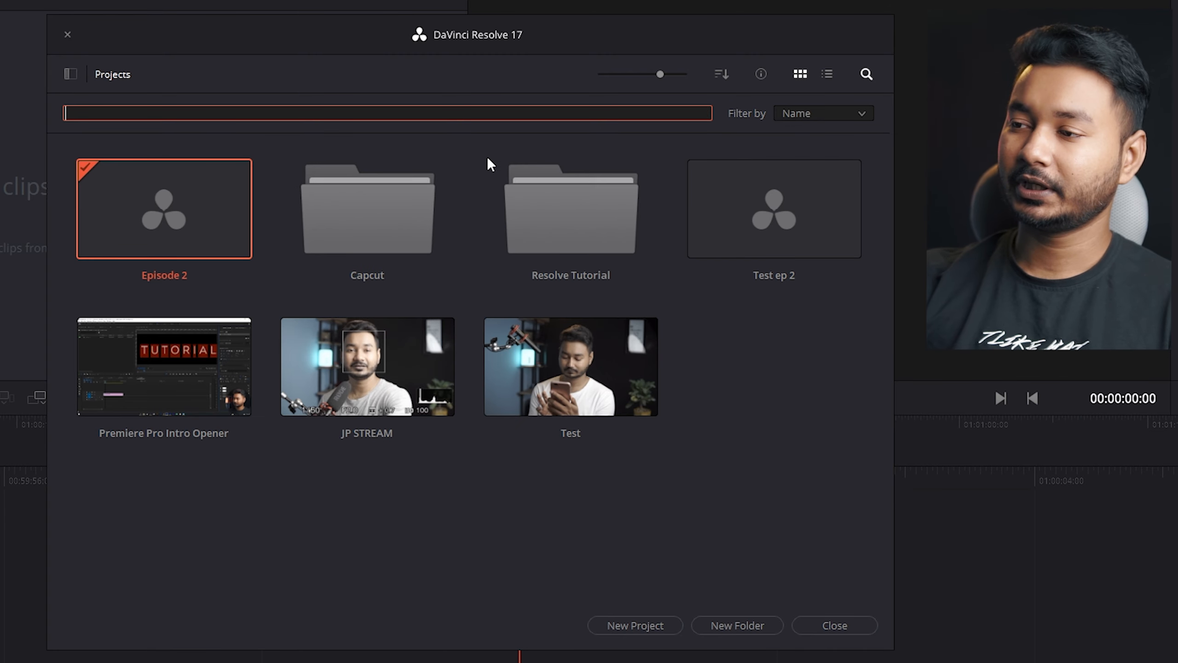
click(867, 77)
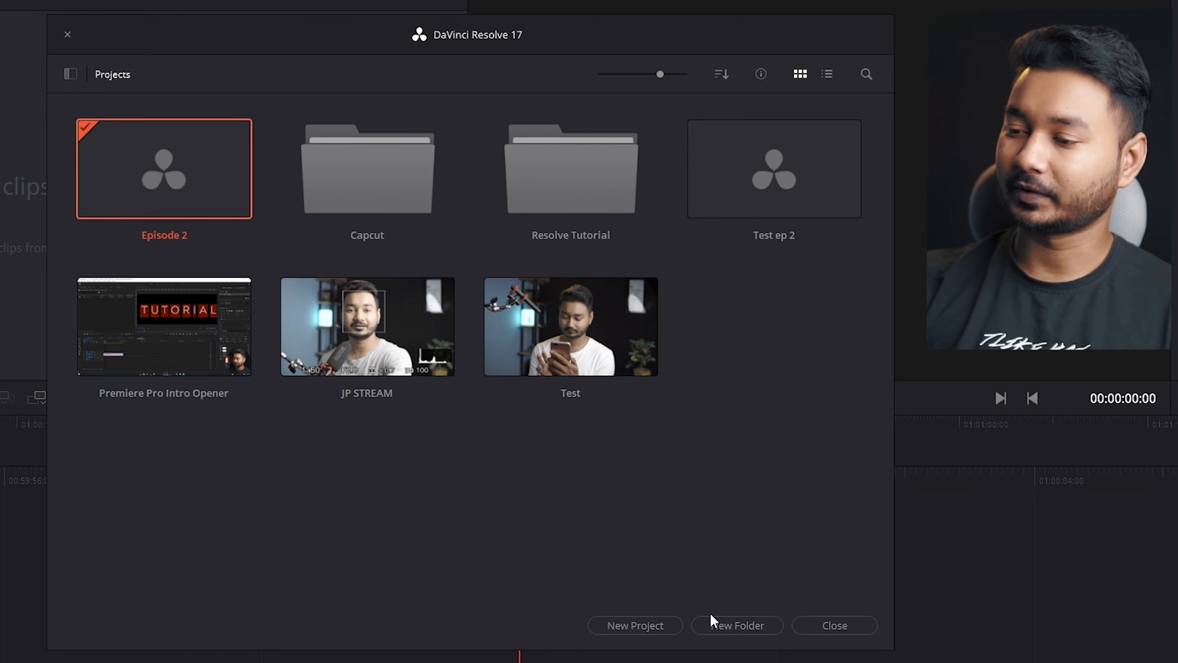
Step: Create a new project folder named "premiere pro"
click(747, 623)
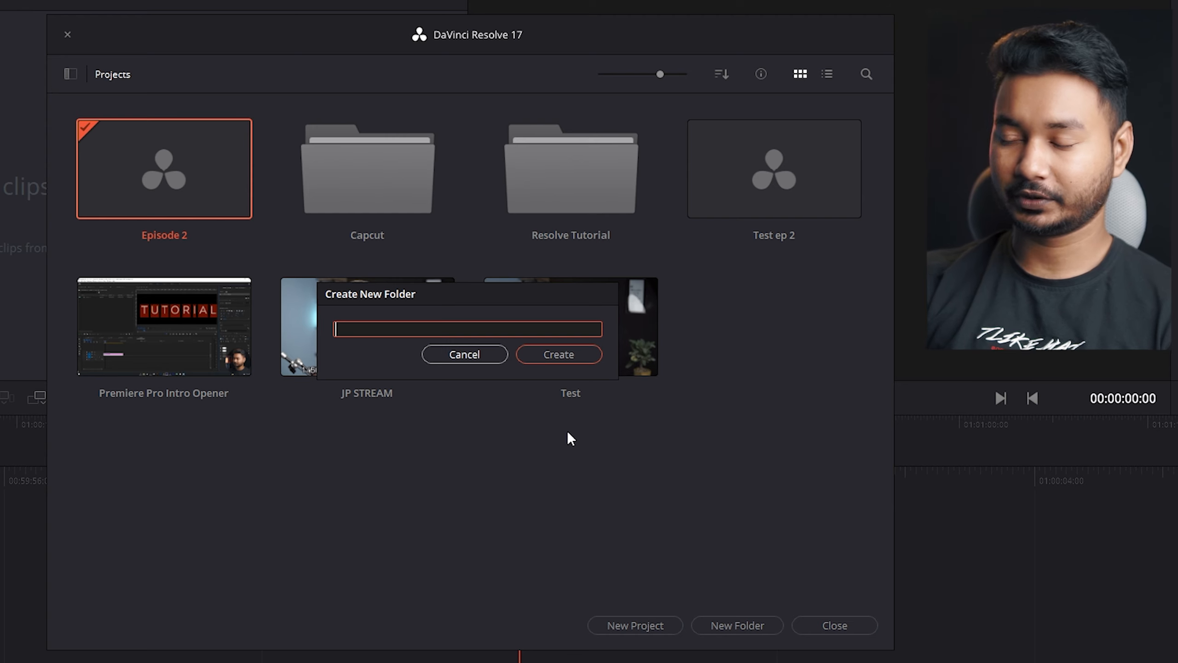
text(premiere pro)
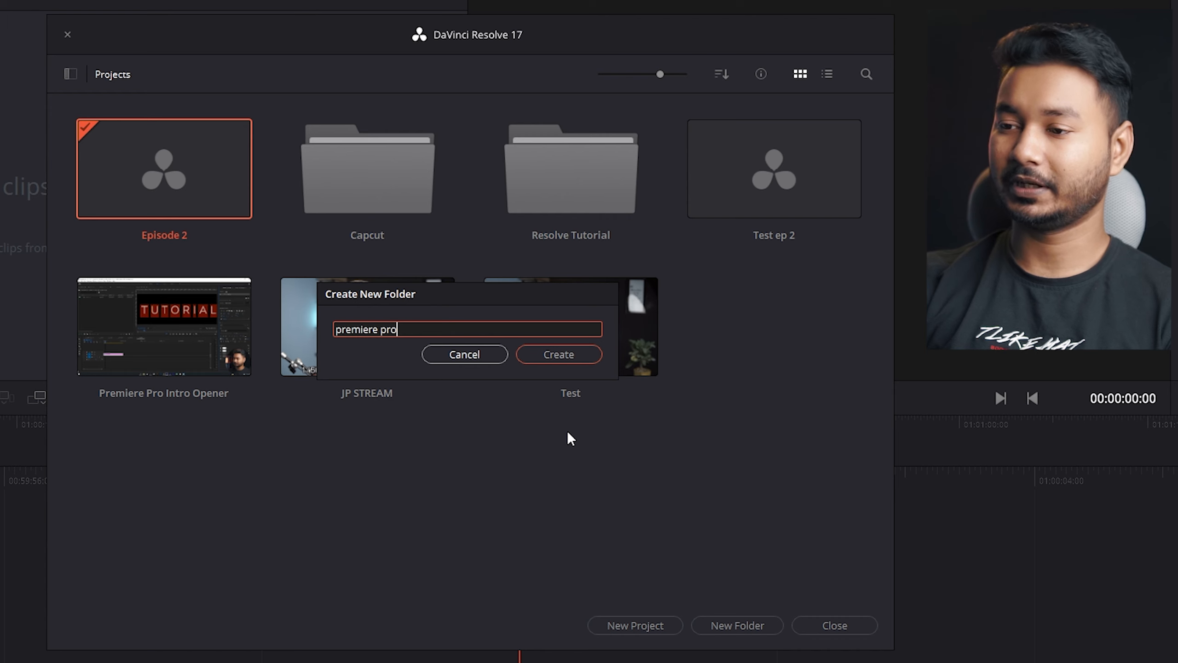
click(559, 353)
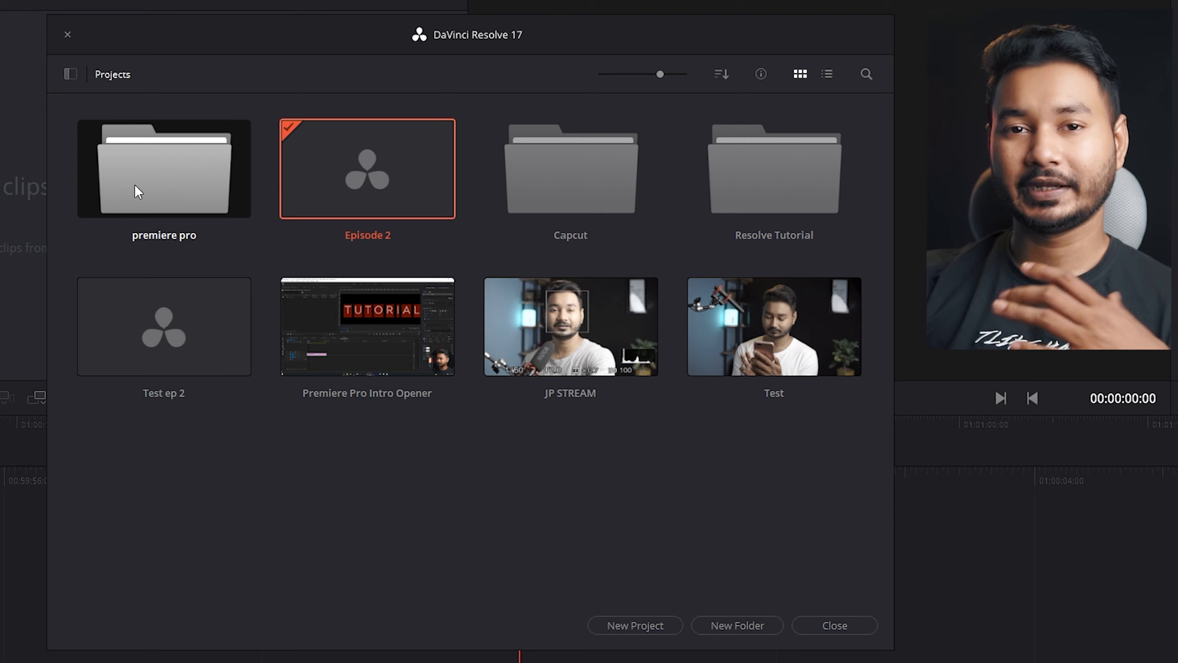
Step: Open the premiere pro folder, examine the options for adding projects inside it, and return to the main Projects level
double_click(135, 185)
right_click(464, 300)
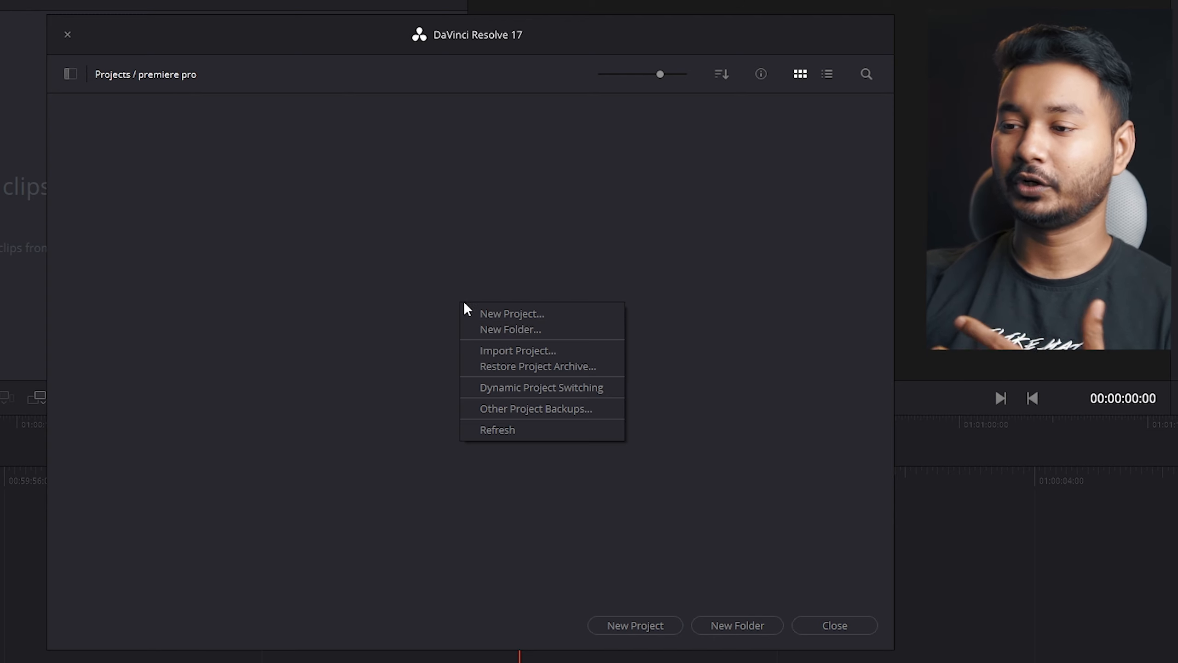
click(671, 528)
right_click(415, 270)
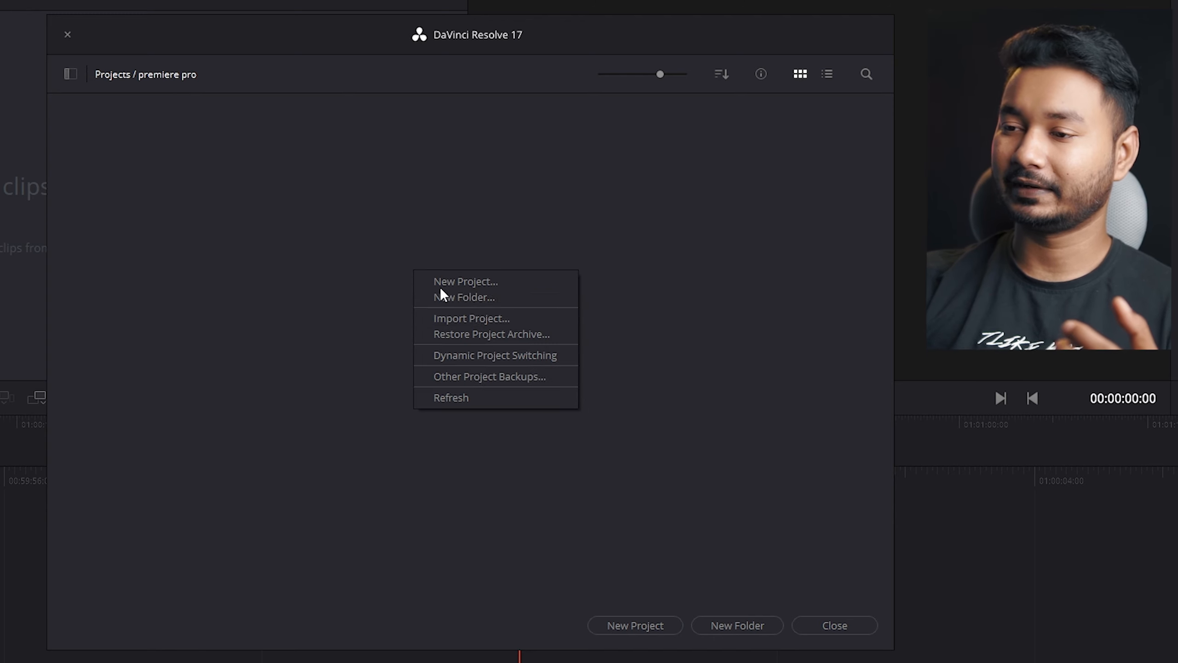
click(755, 373)
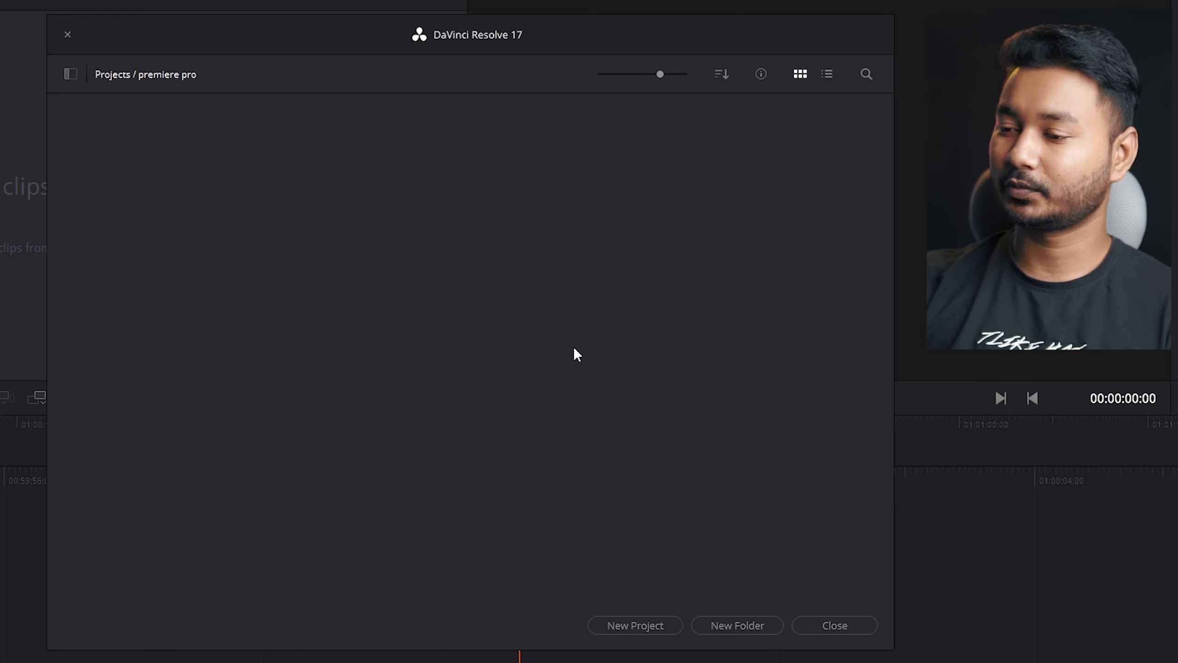
click(109, 73)
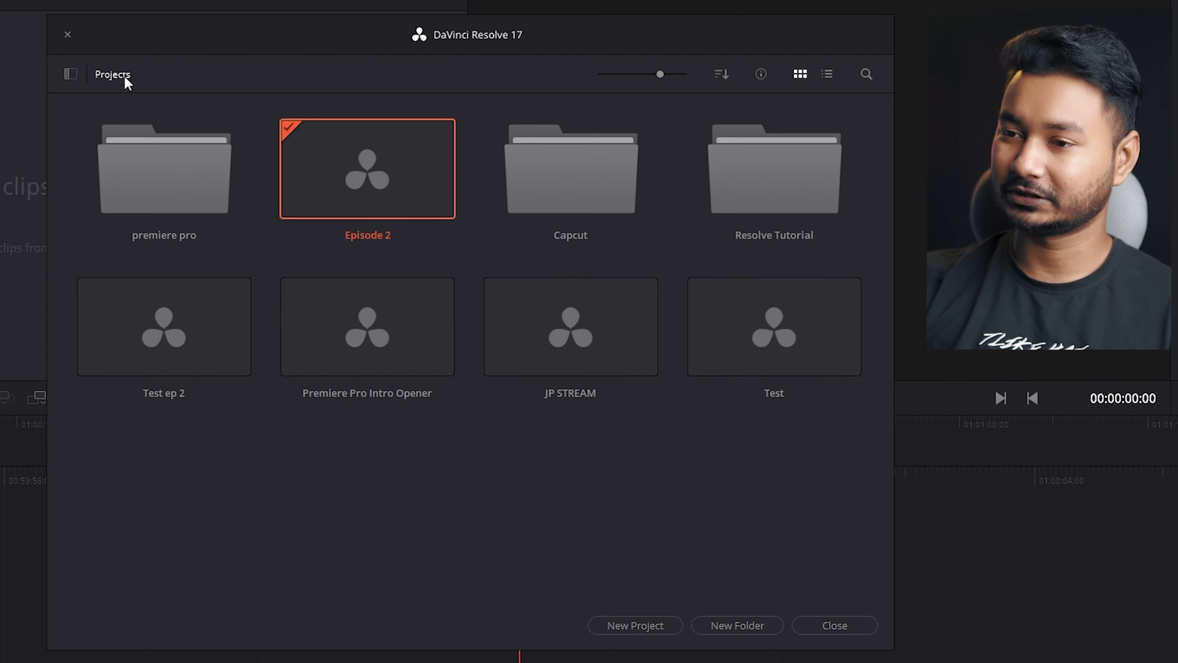
Step: Delete the premiere pro folder from the projects and confirm the deletion
right_click(172, 180)
click(204, 232)
click(532, 395)
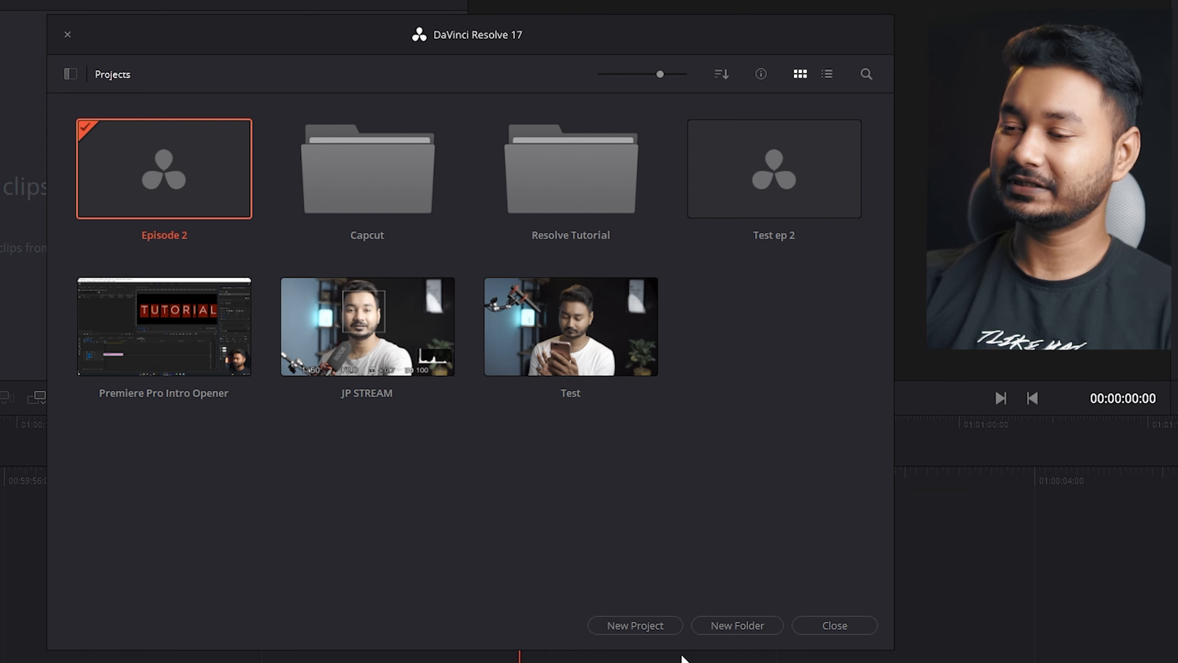
Step: Examine the import, restore and backup options for projects, and show the list of databases
right_click(759, 248)
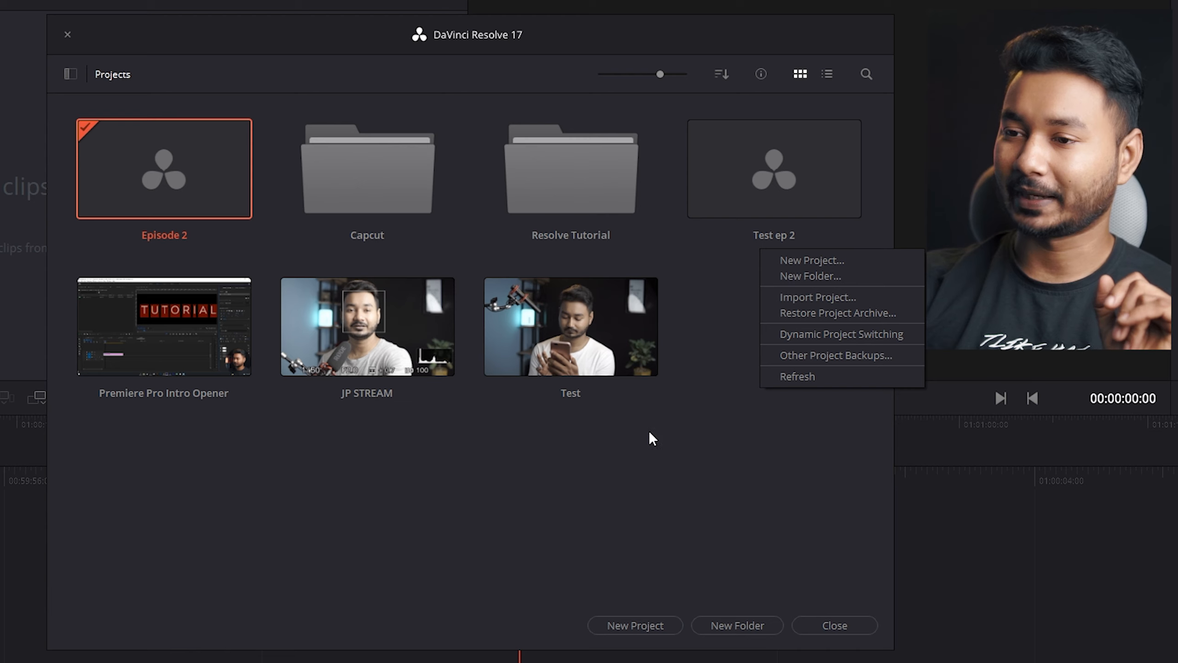
click(657, 453)
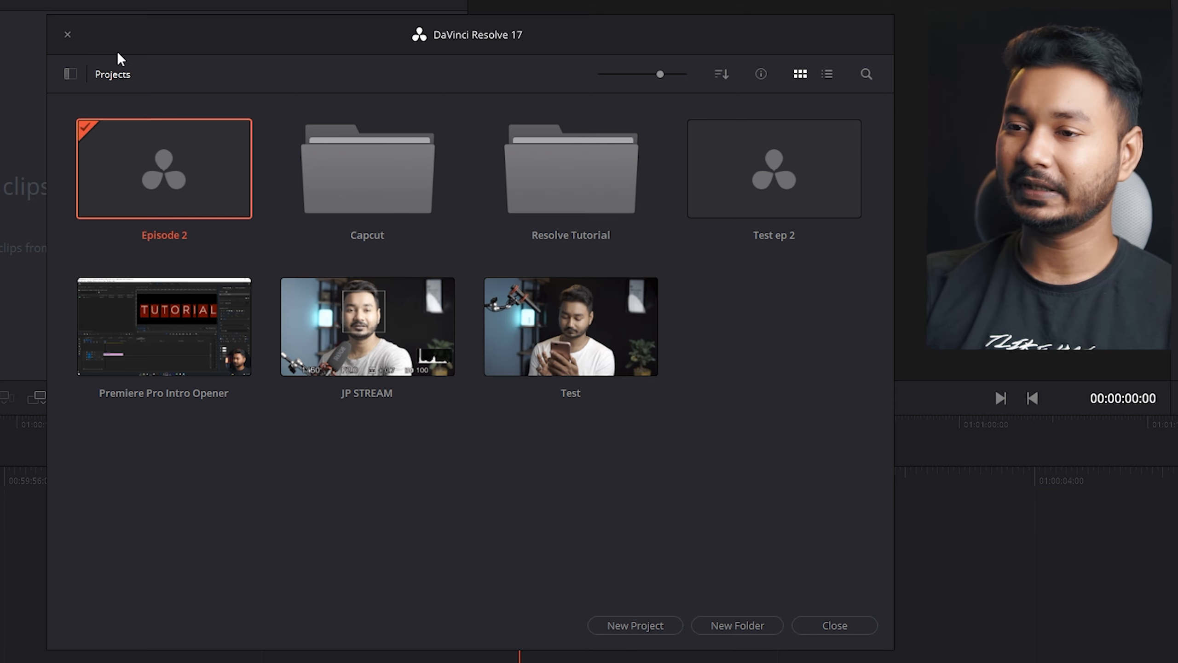
click(70, 74)
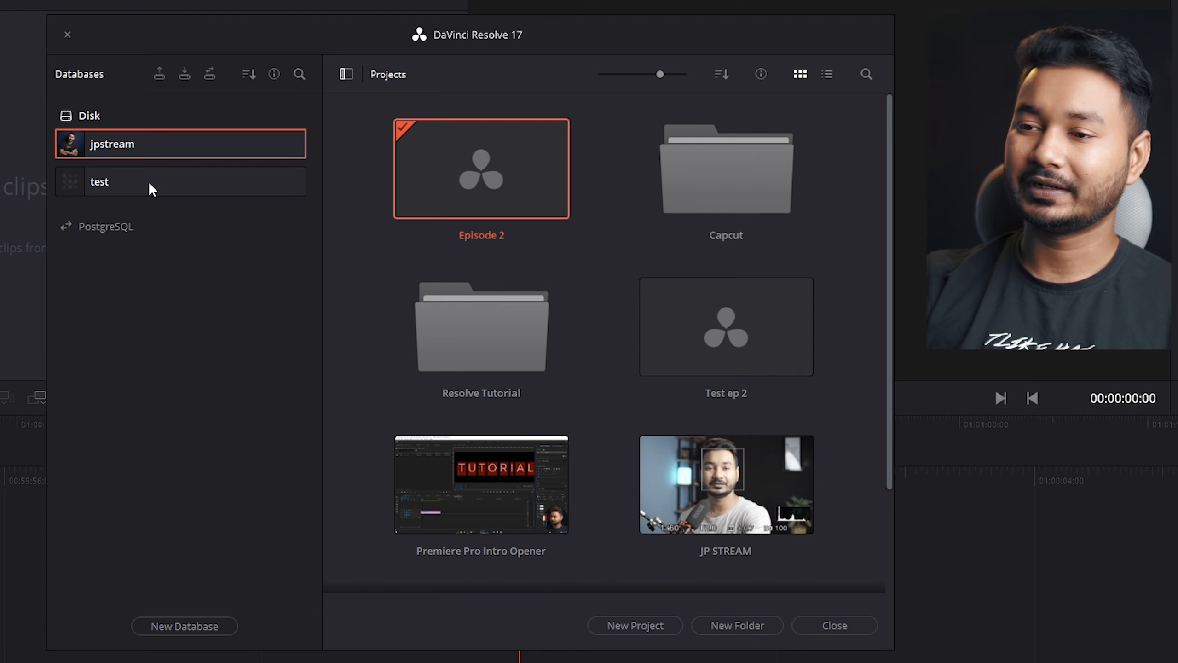
Step: Switch between the jpstream and test databases, disconnect the test database and confirm the disconnection
click(219, 178)
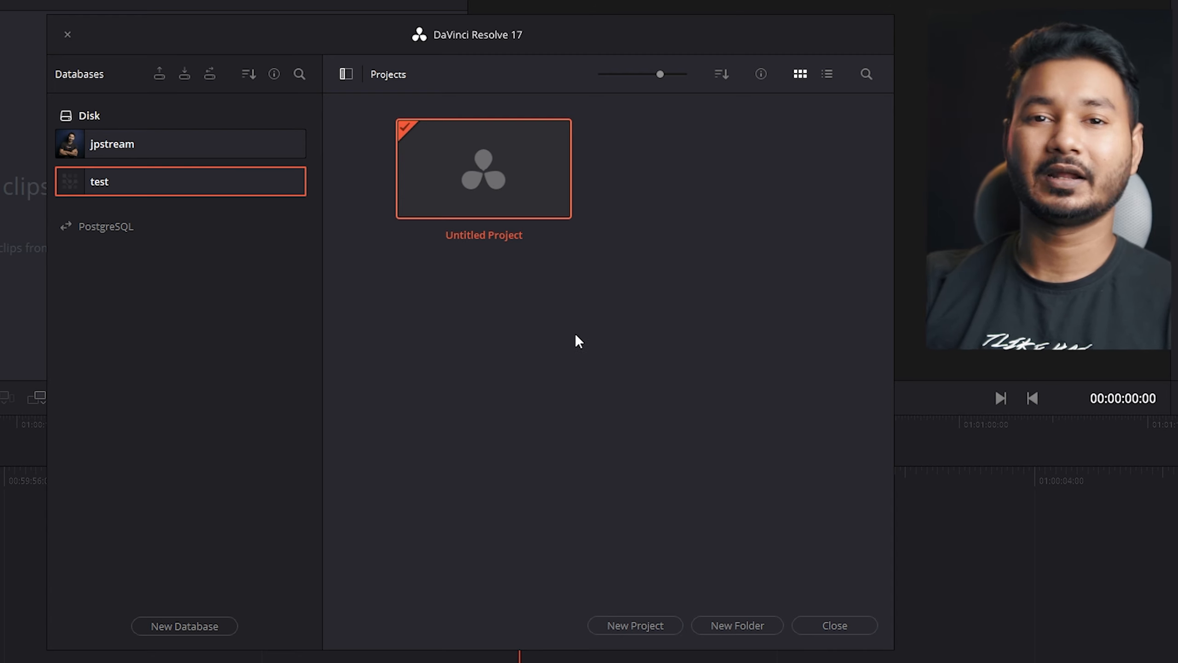
click(158, 144)
click(159, 181)
right_click(159, 180)
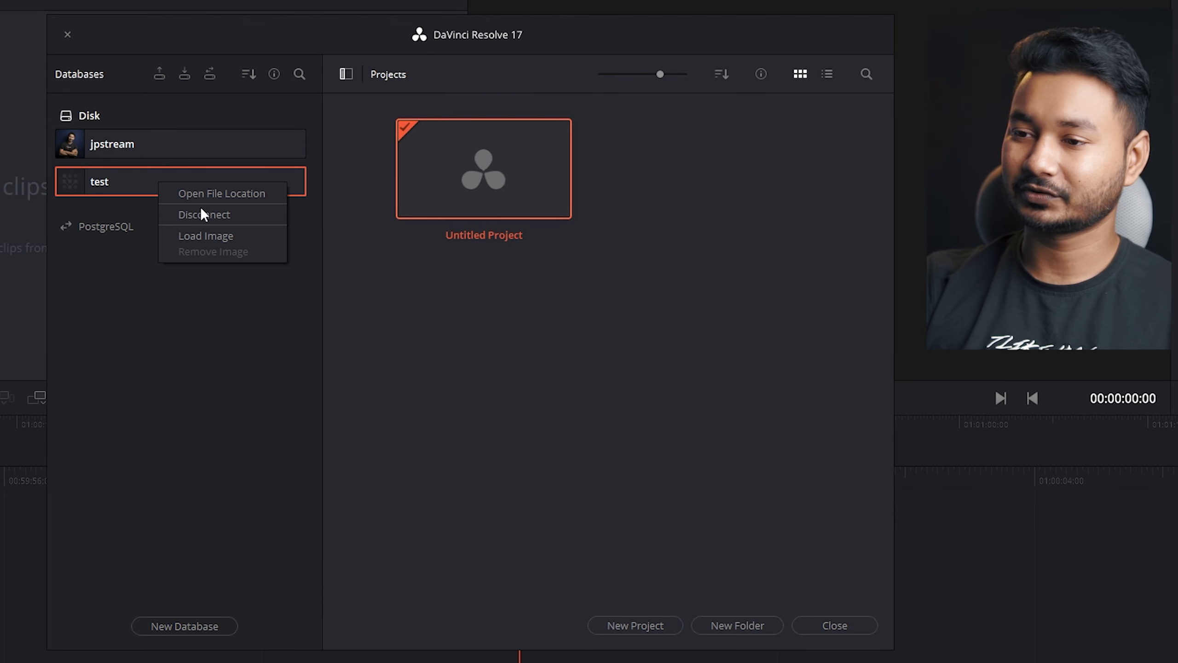
click(208, 216)
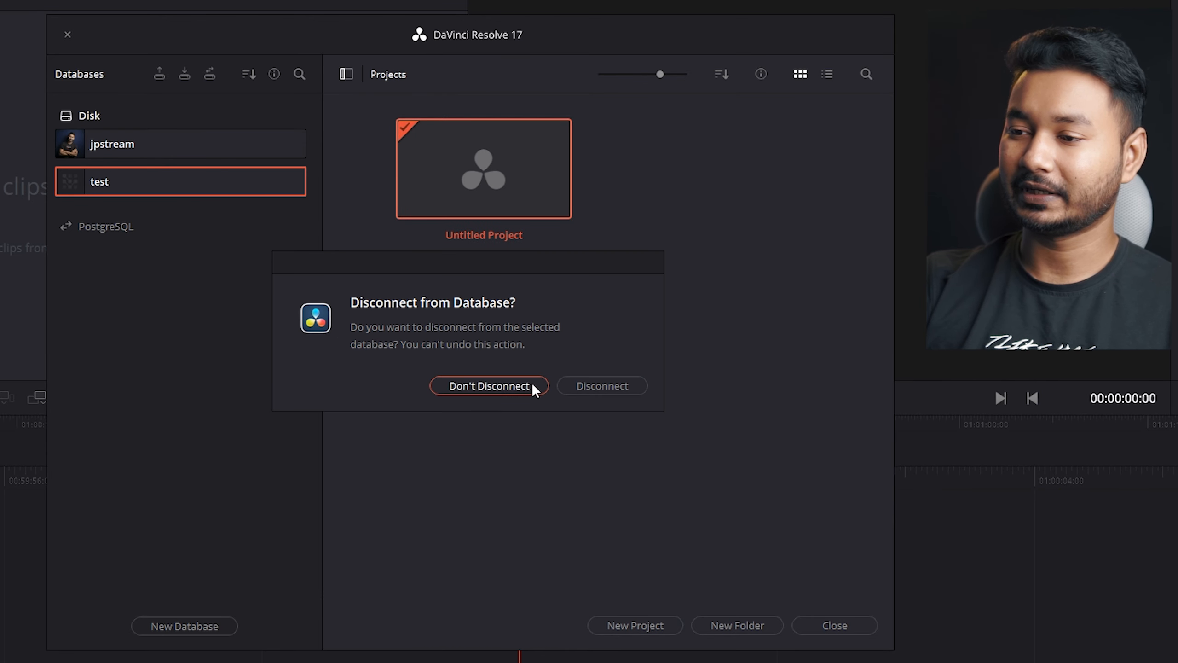
click(589, 386)
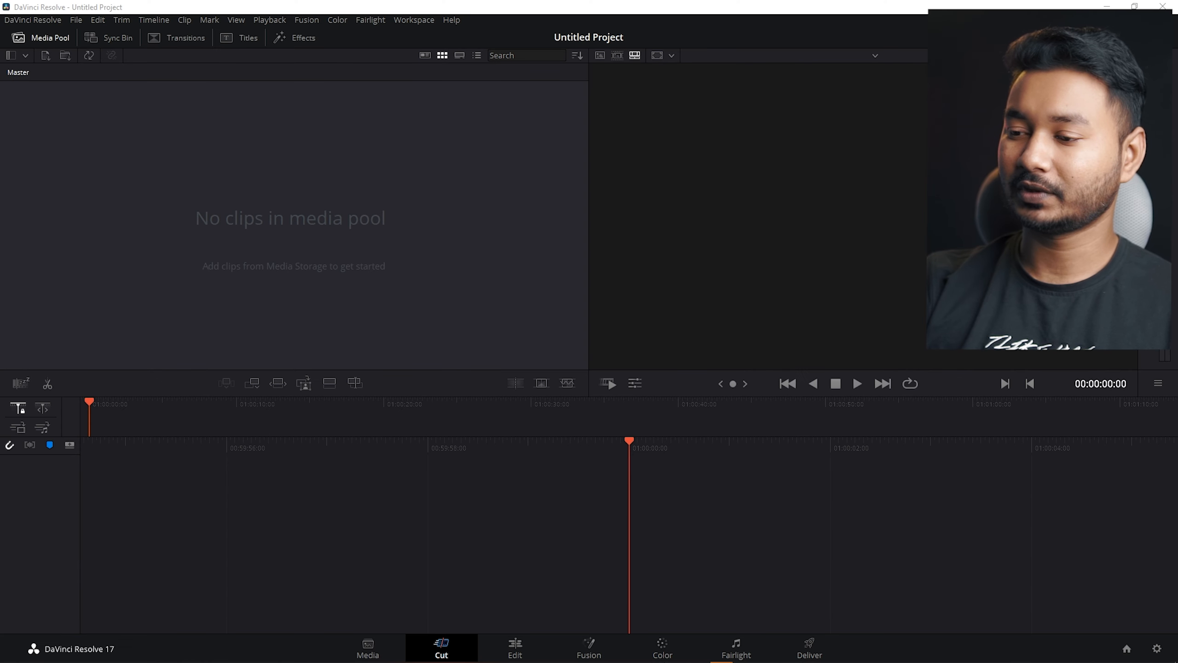
Step: Bring the Project Manager back to the front and look through the projects in the jpstream database
mouse_move(721, 654)
mouse_move(677, 602)
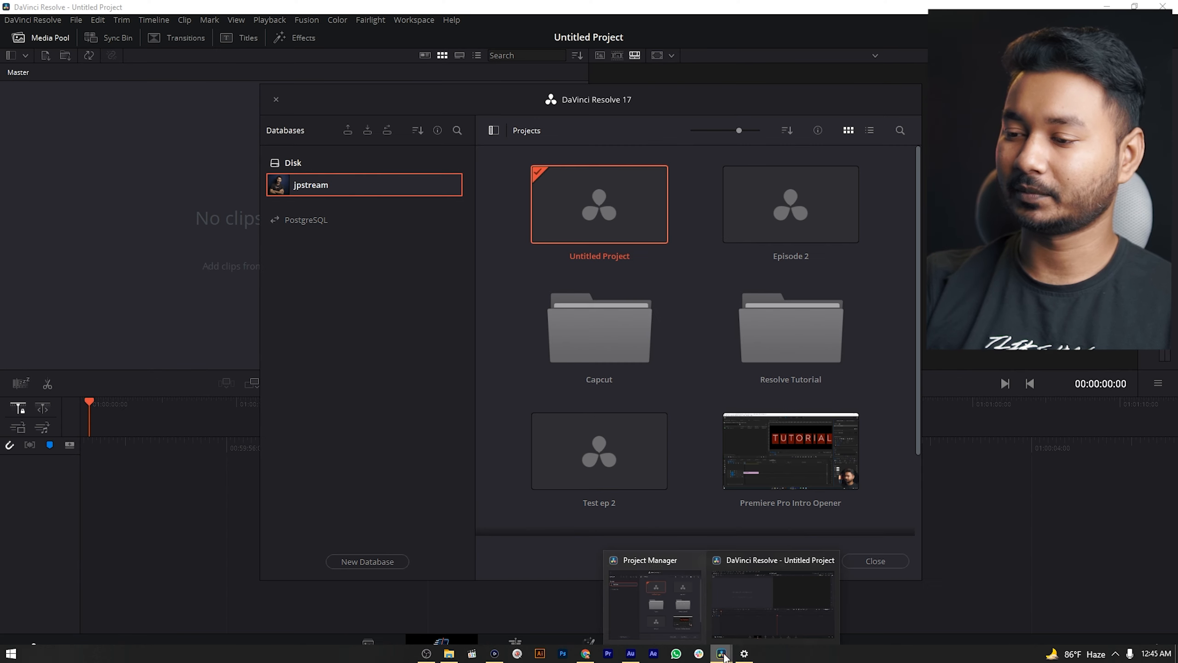
click(683, 602)
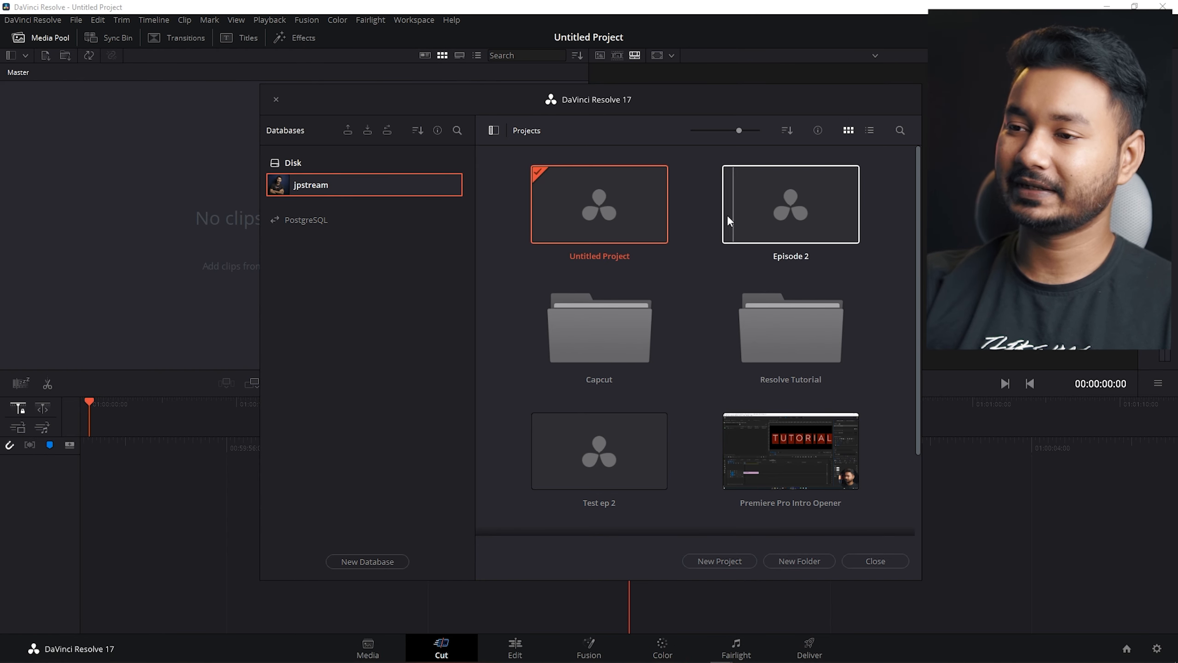
scroll(737, 245, down, 3)
scroll(745, 326, up, 3)
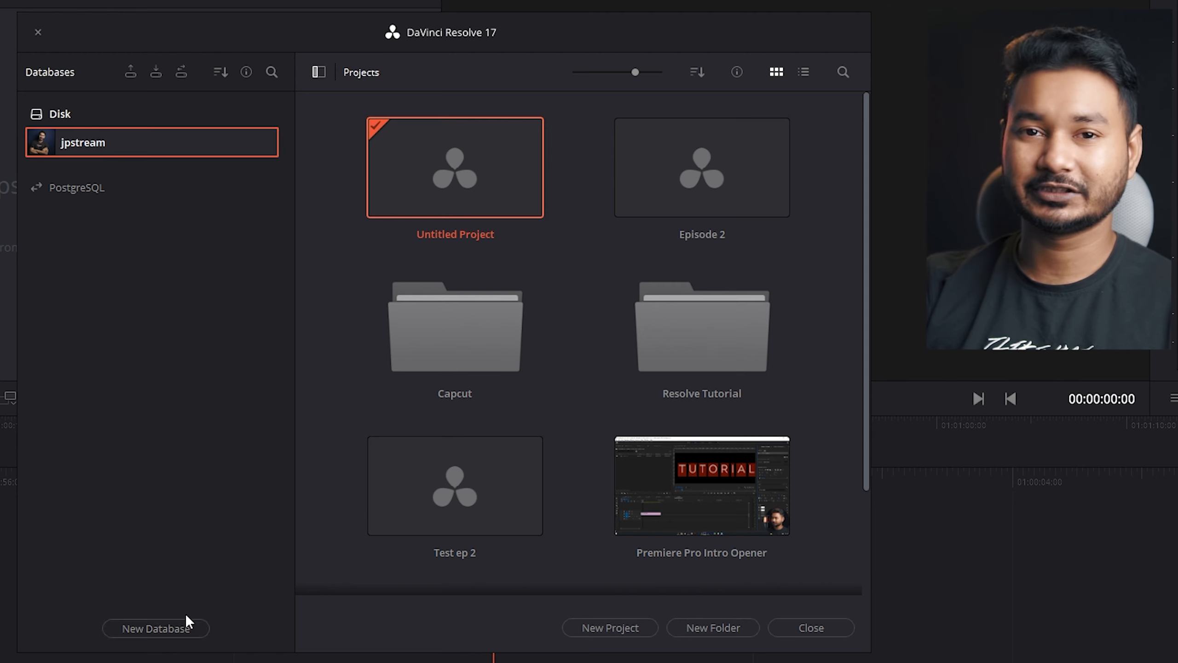
Step: Start a new disk database named "test" and load DSC0108aws2.jpg as its thumbnail
click(139, 629)
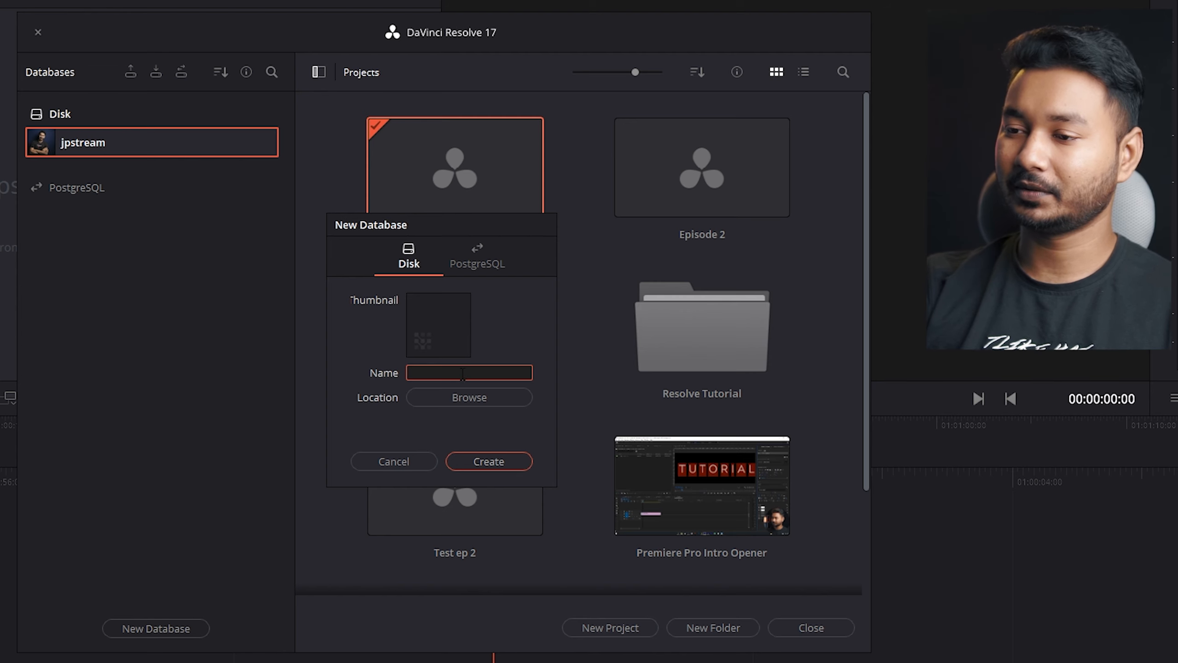
text(tes)
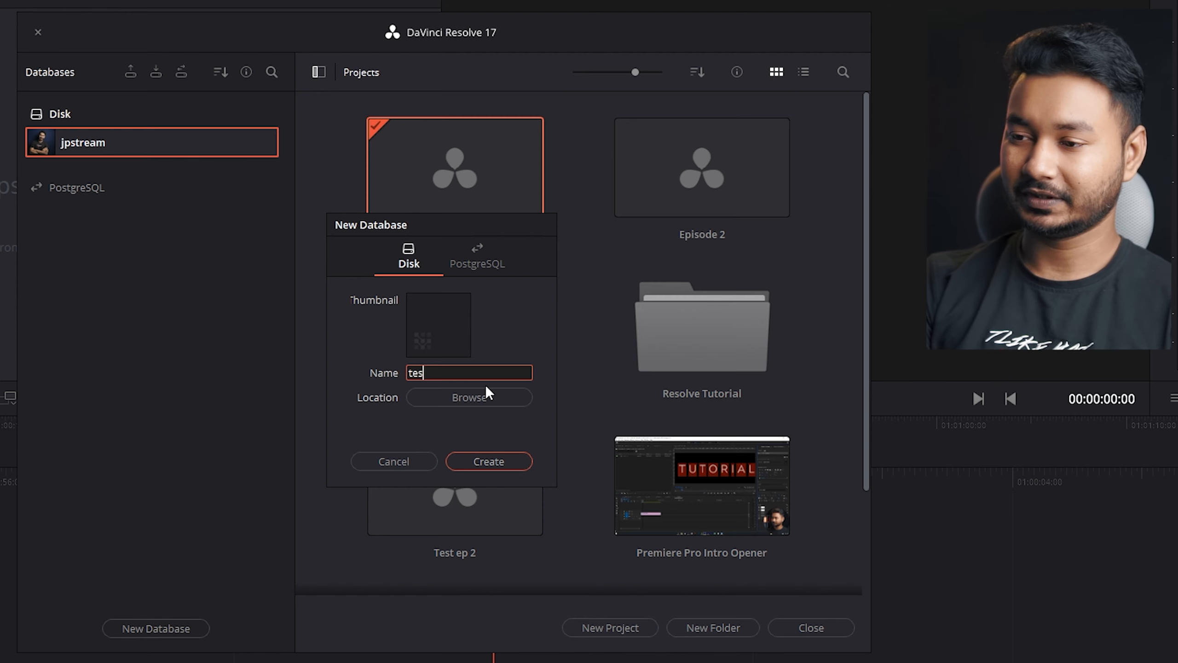
text(t)
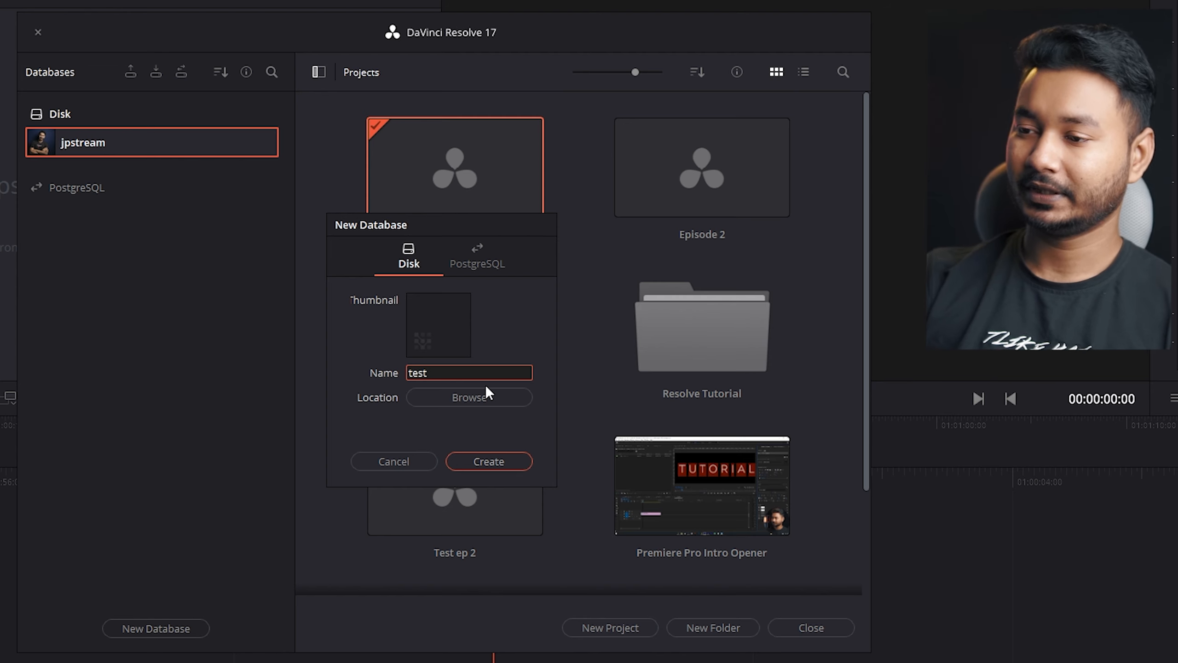
click(449, 332)
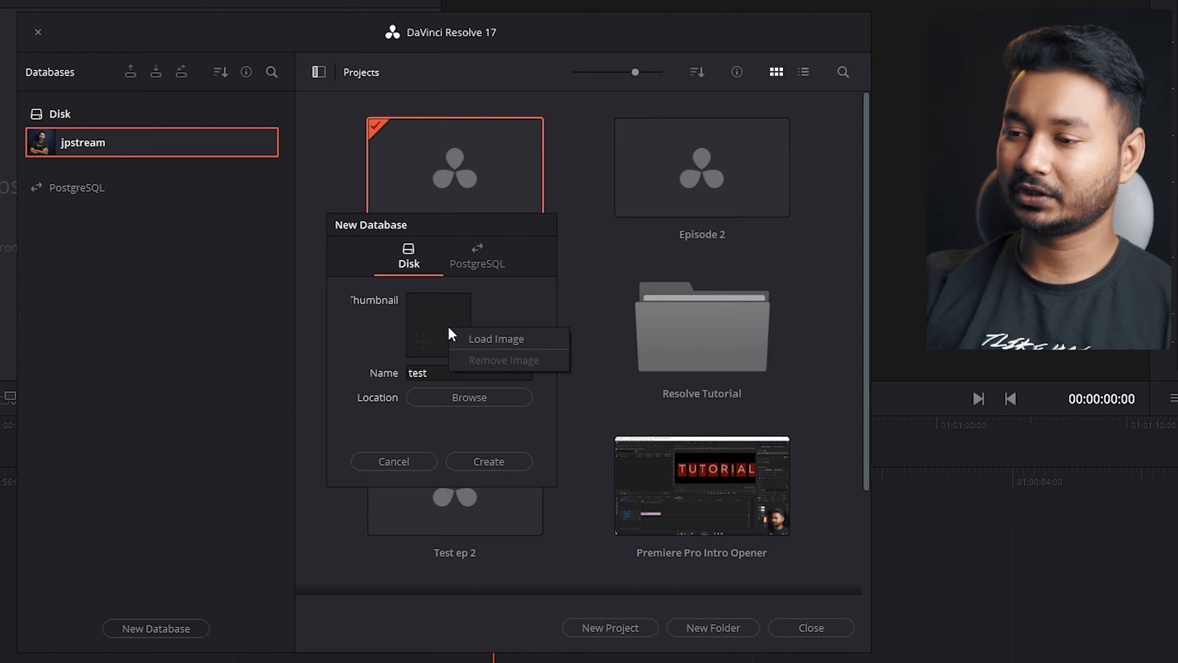
click(485, 338)
click(199, 49)
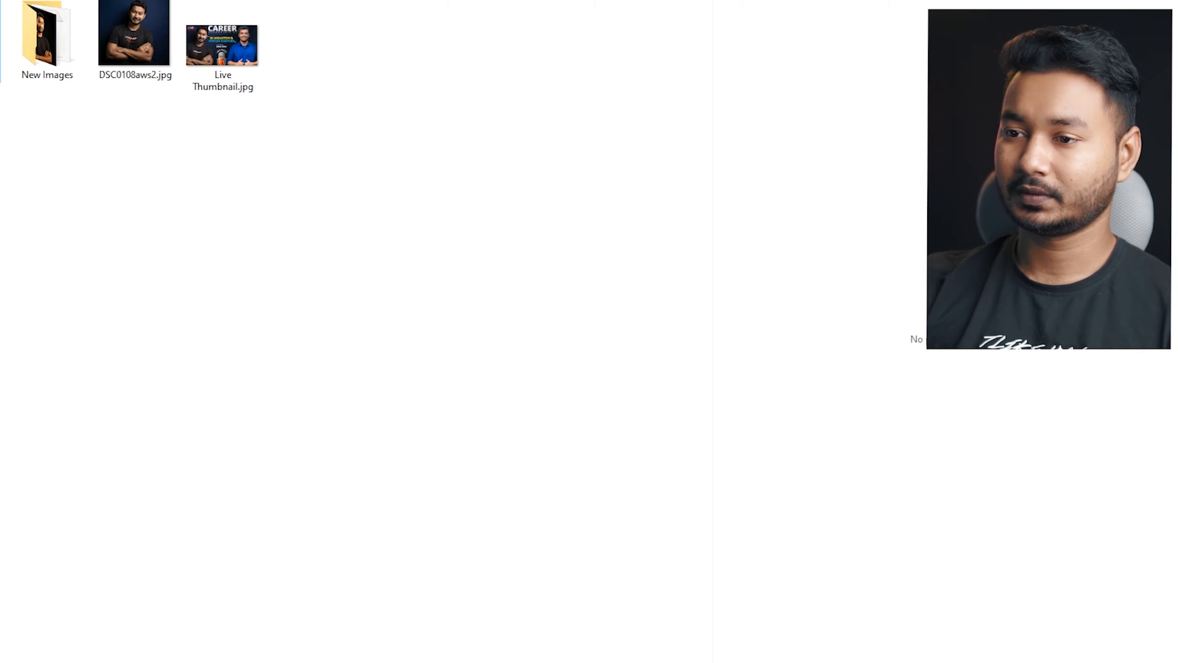
click(124, 40)
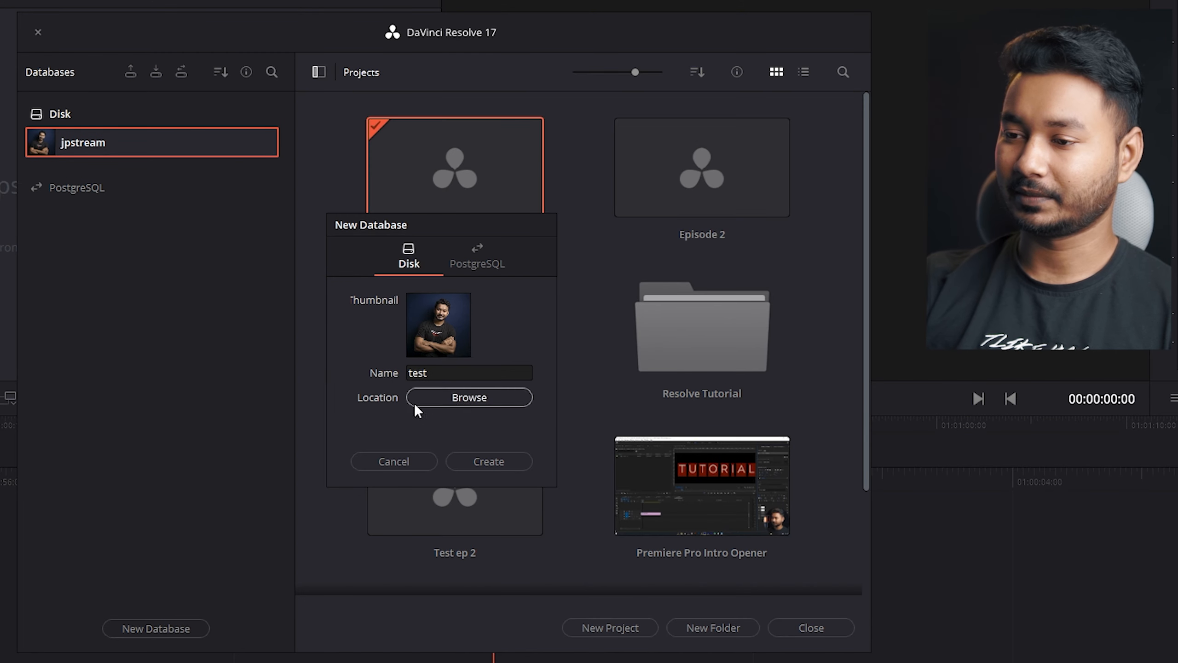
Step: Set the new database's location to the Test DB folder on the Personal (I:) drive, create it, and return to the Project Manager
click(476, 397)
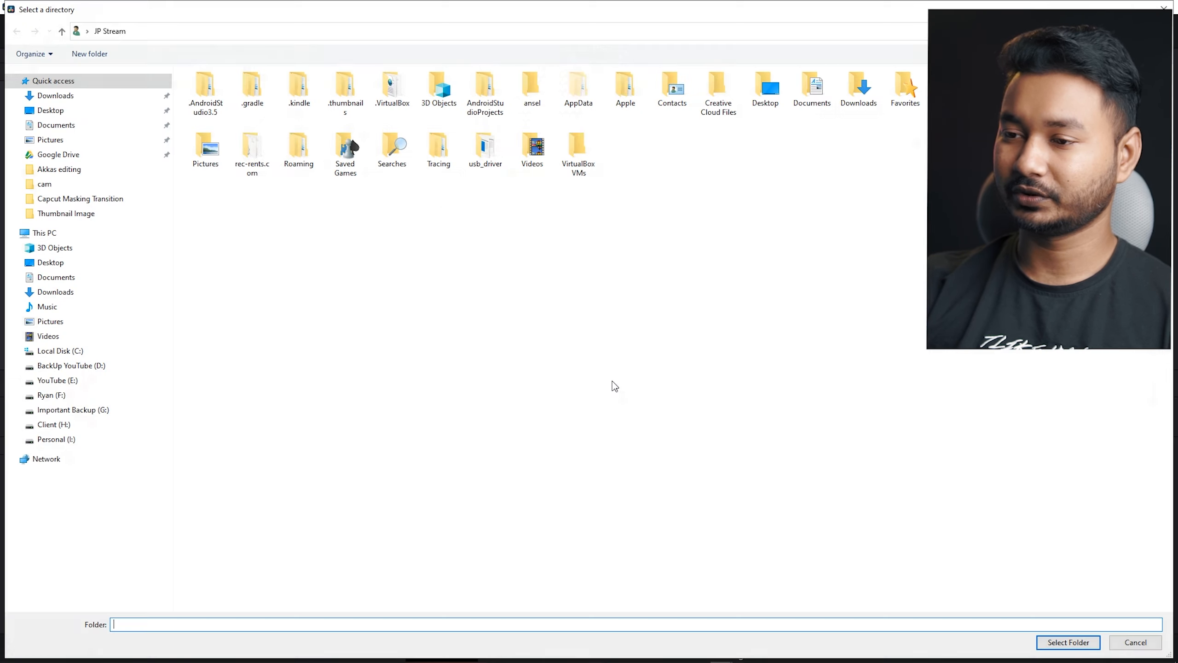
click(56, 440)
double_click(215, 296)
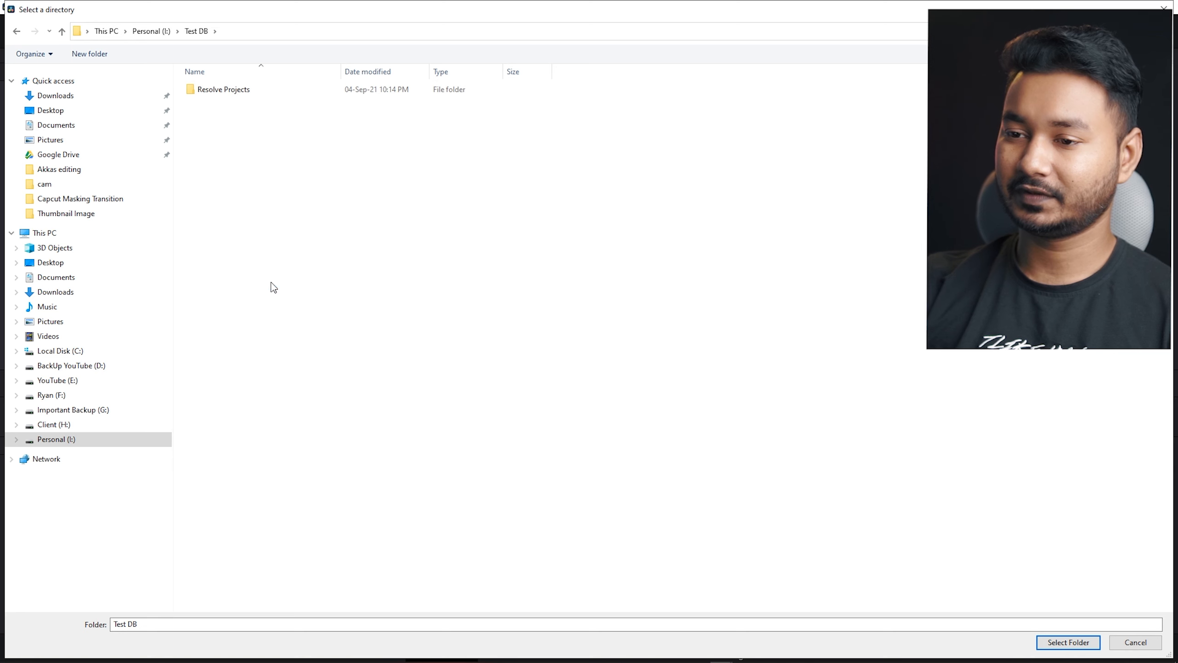
click(1087, 640)
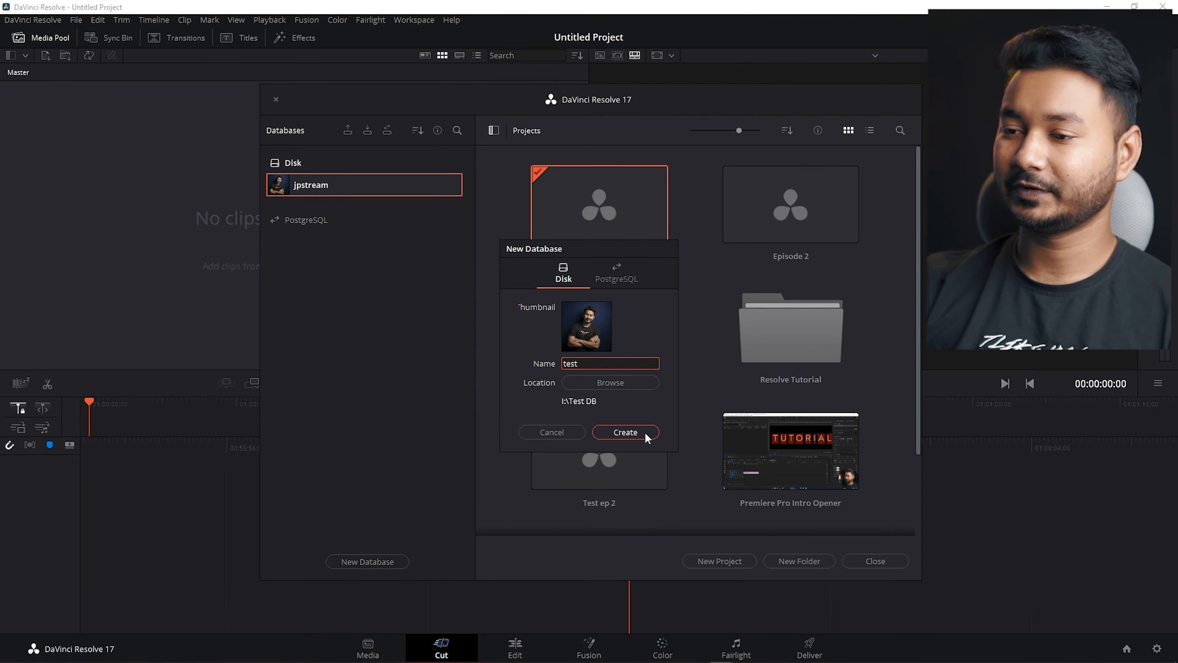
click(645, 433)
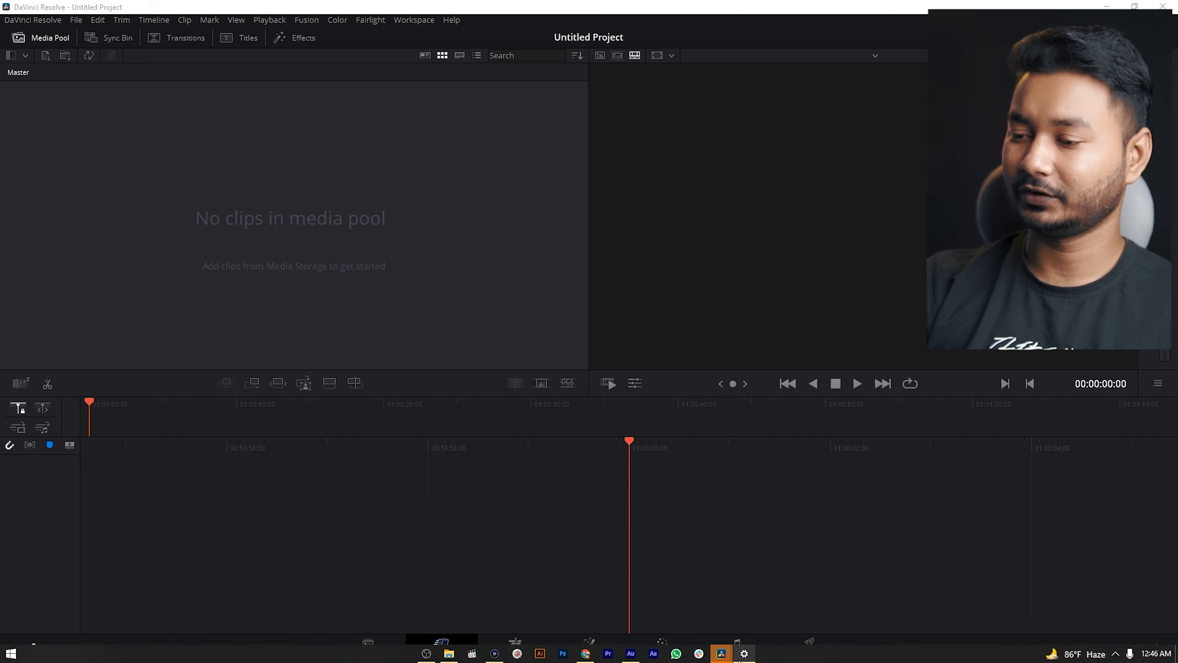
mouse_move(721, 654)
click(662, 598)
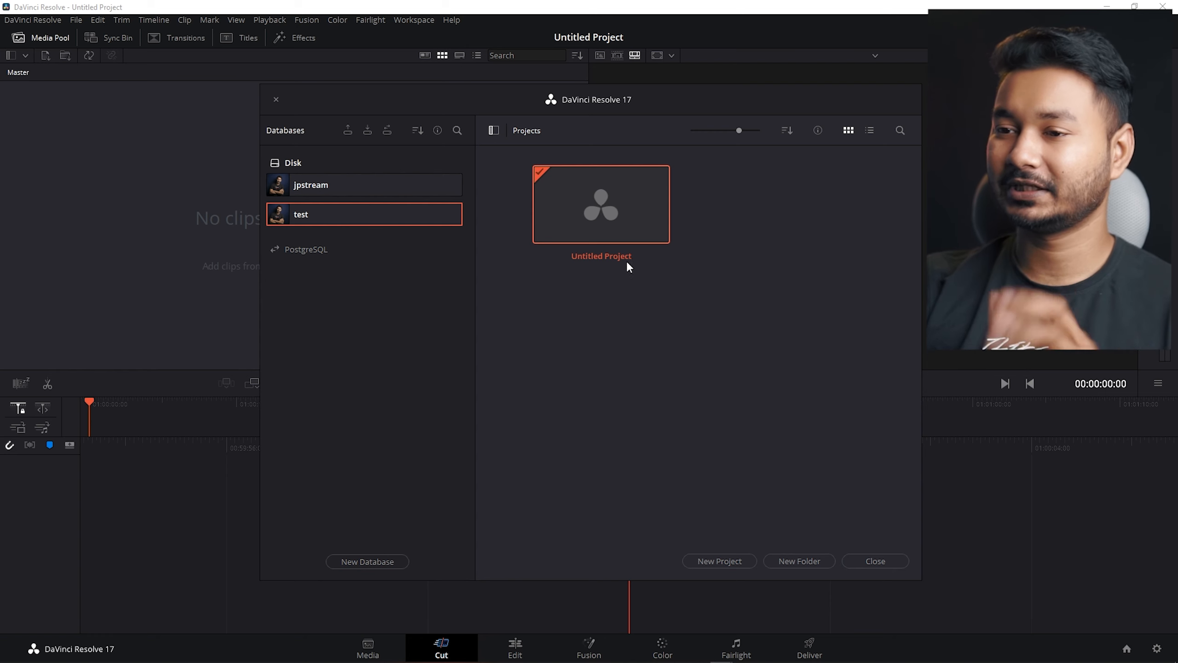
Step: Create a new project named "The JP" in the test database
right_click(781, 270)
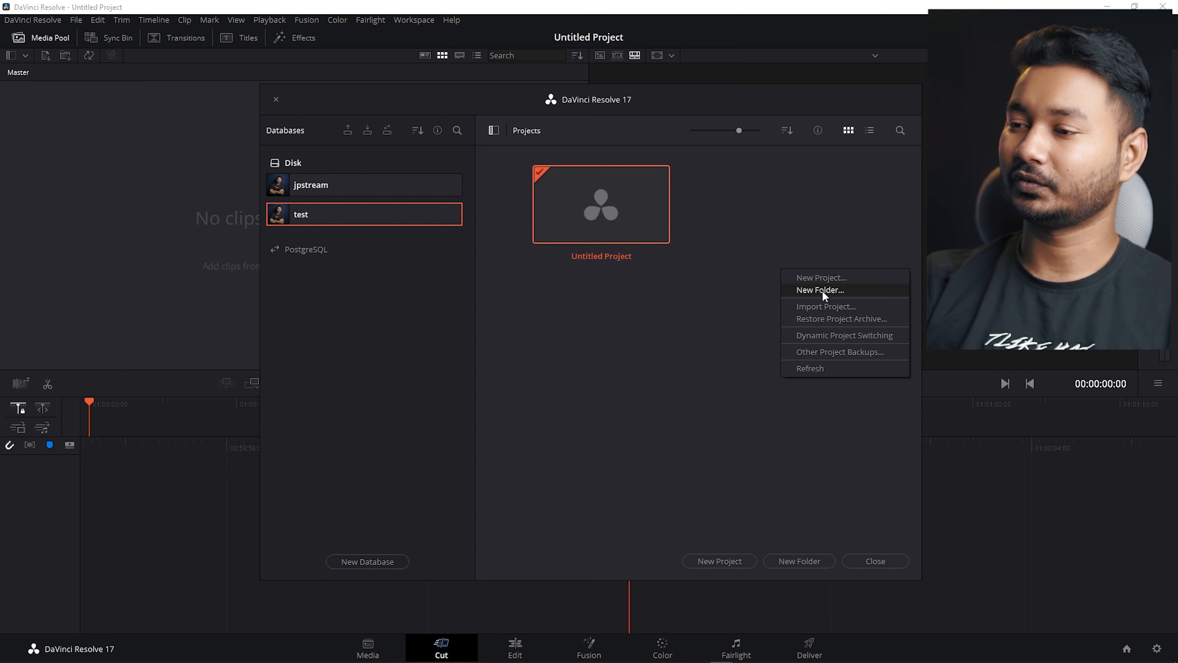
click(846, 281)
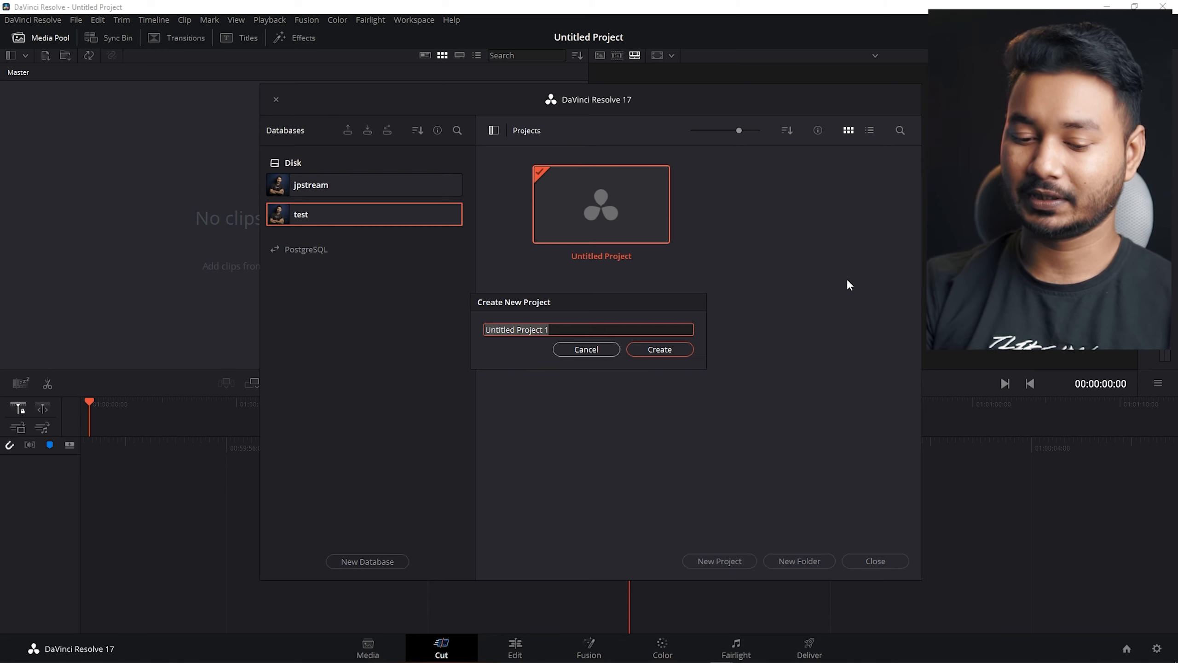
text(The JP)
click(674, 350)
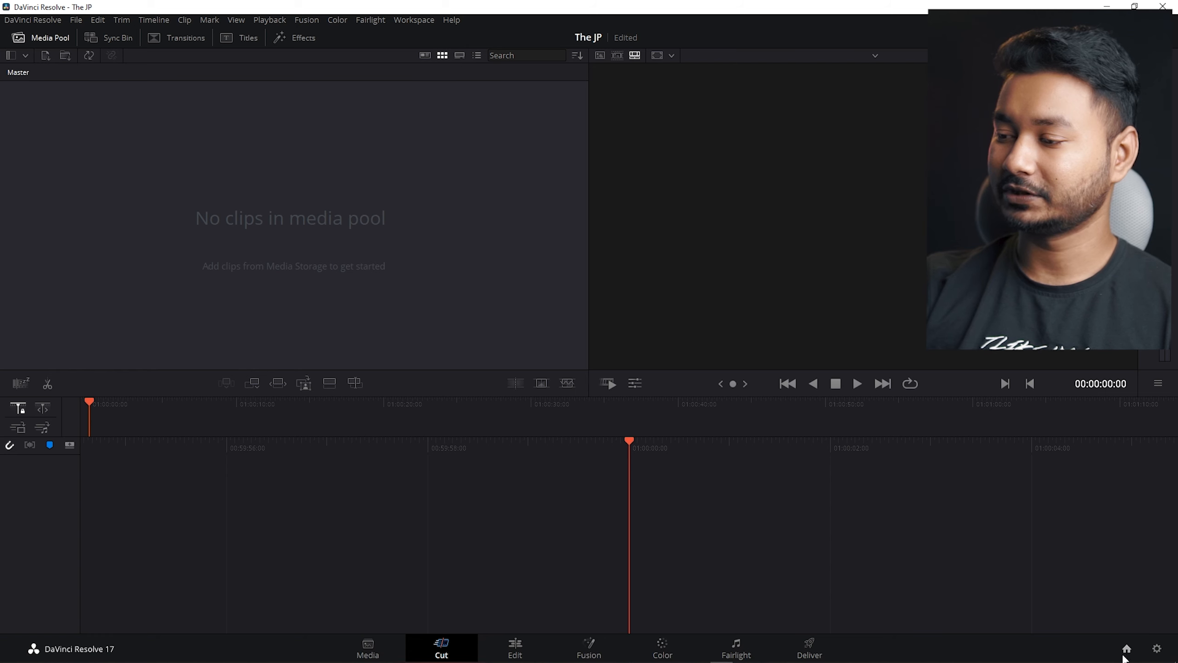
Step: Open the test database's file location, examine its Resolve Projects folders down to Users > guest, and return to DaVinci Resolve
click(1127, 649)
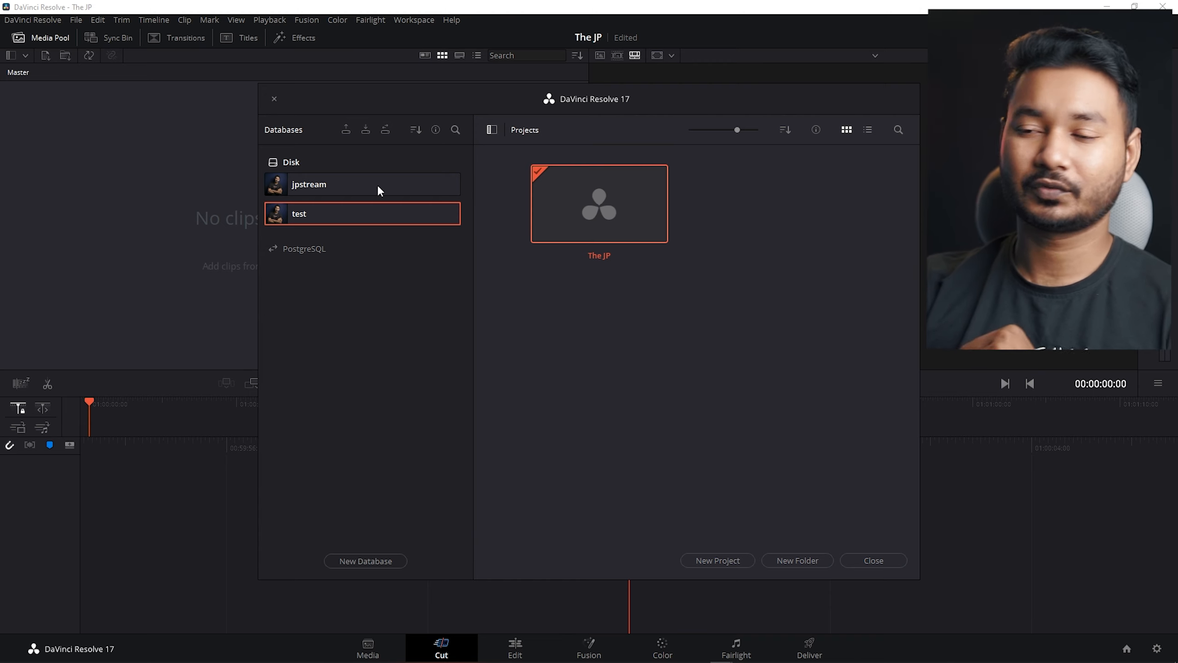
right_click(356, 213)
click(384, 221)
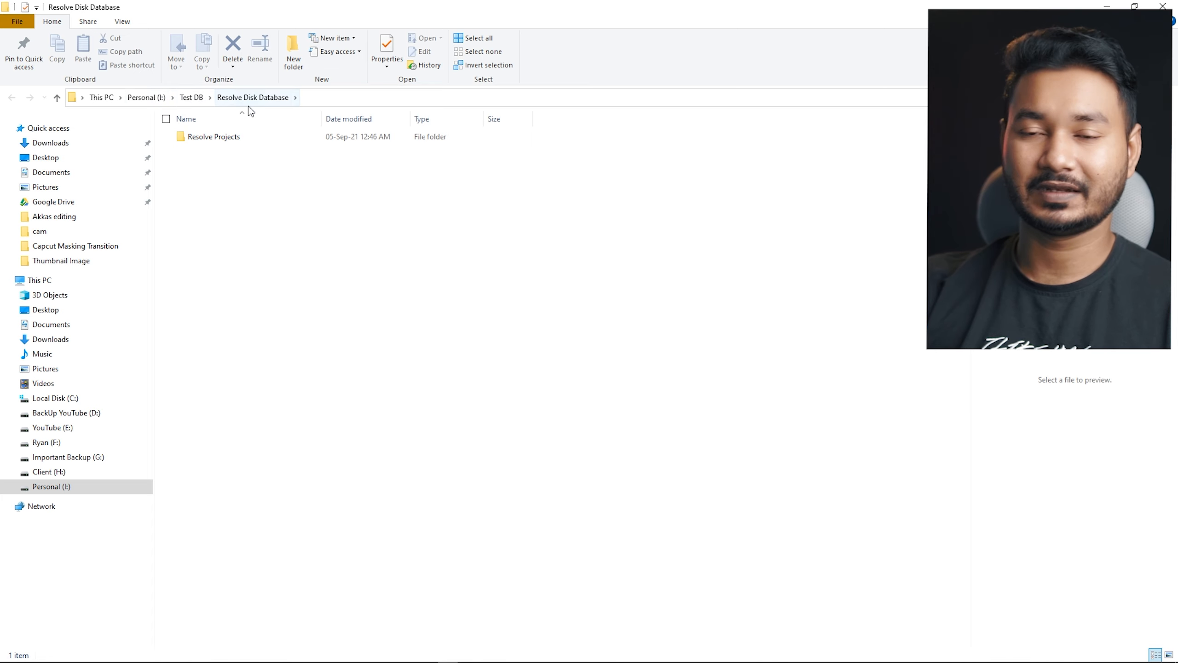
double_click(231, 139)
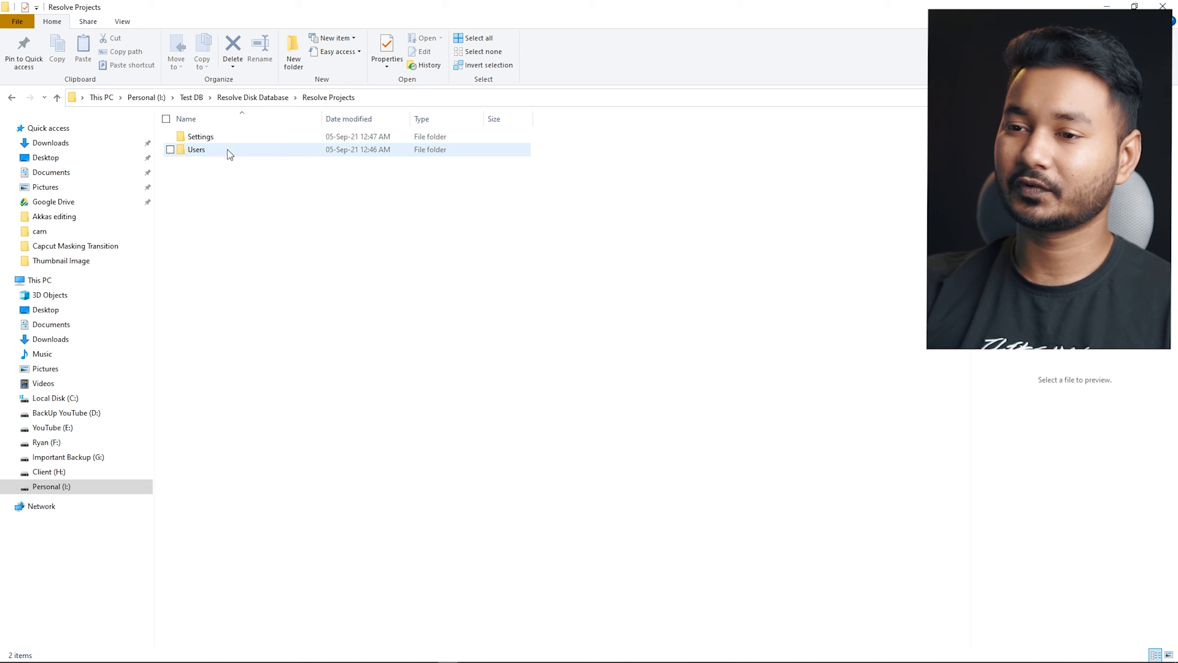
double_click(227, 150)
double_click(229, 153)
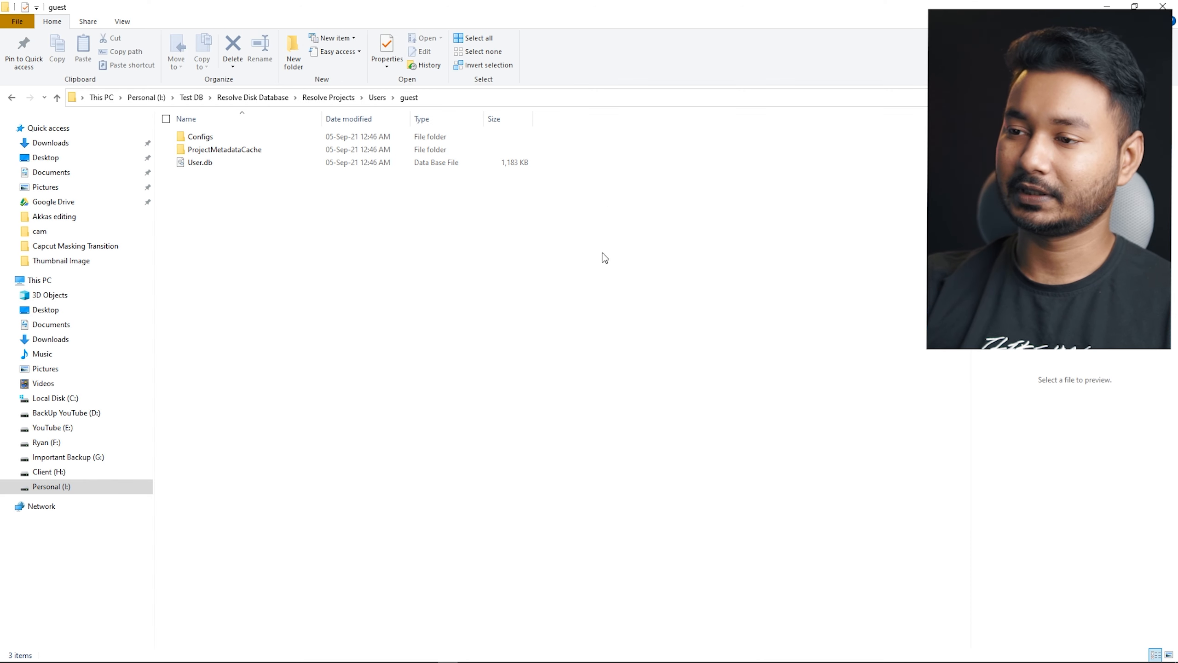
click(721, 654)
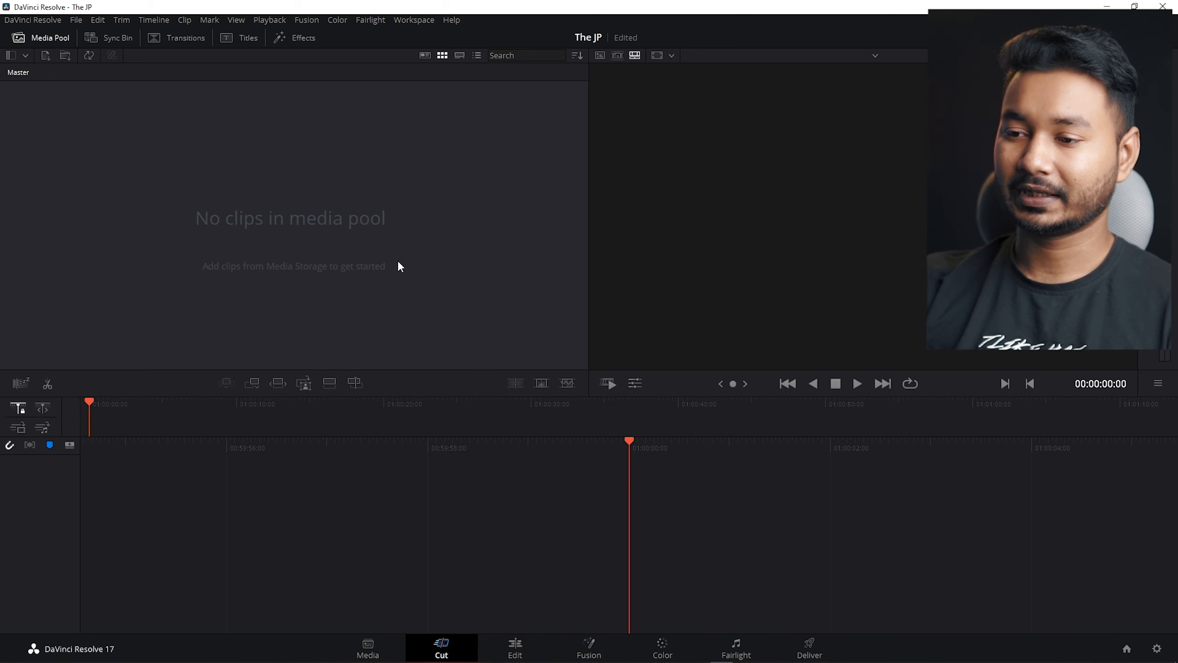
click(368, 647)
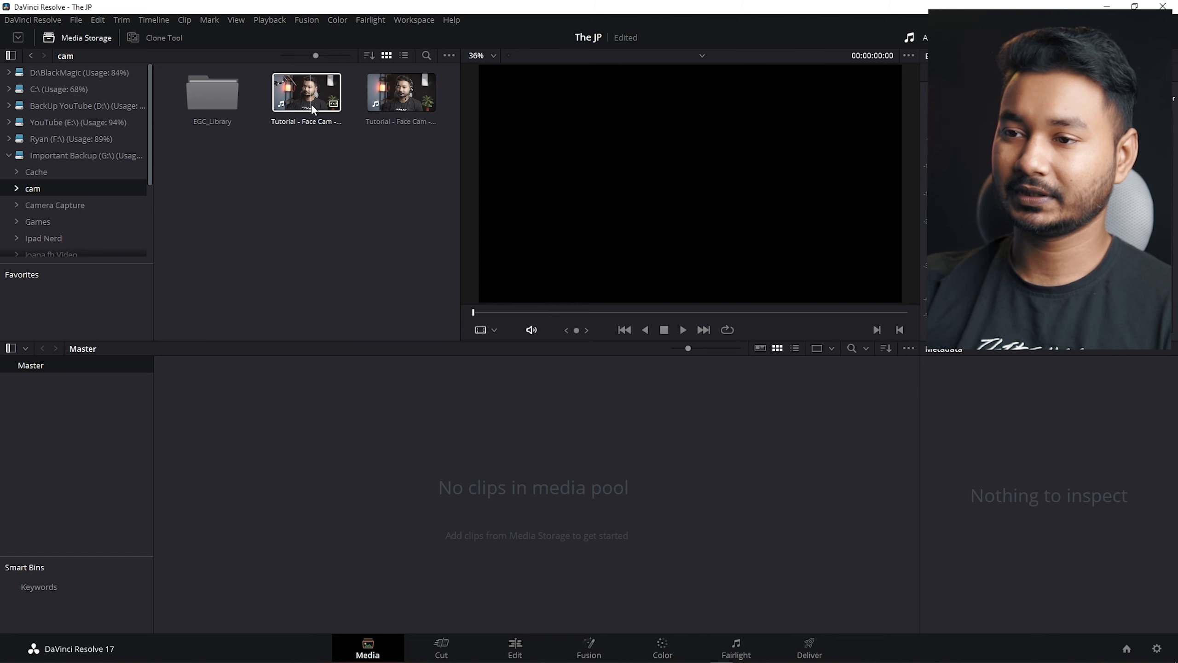
click(403, 96)
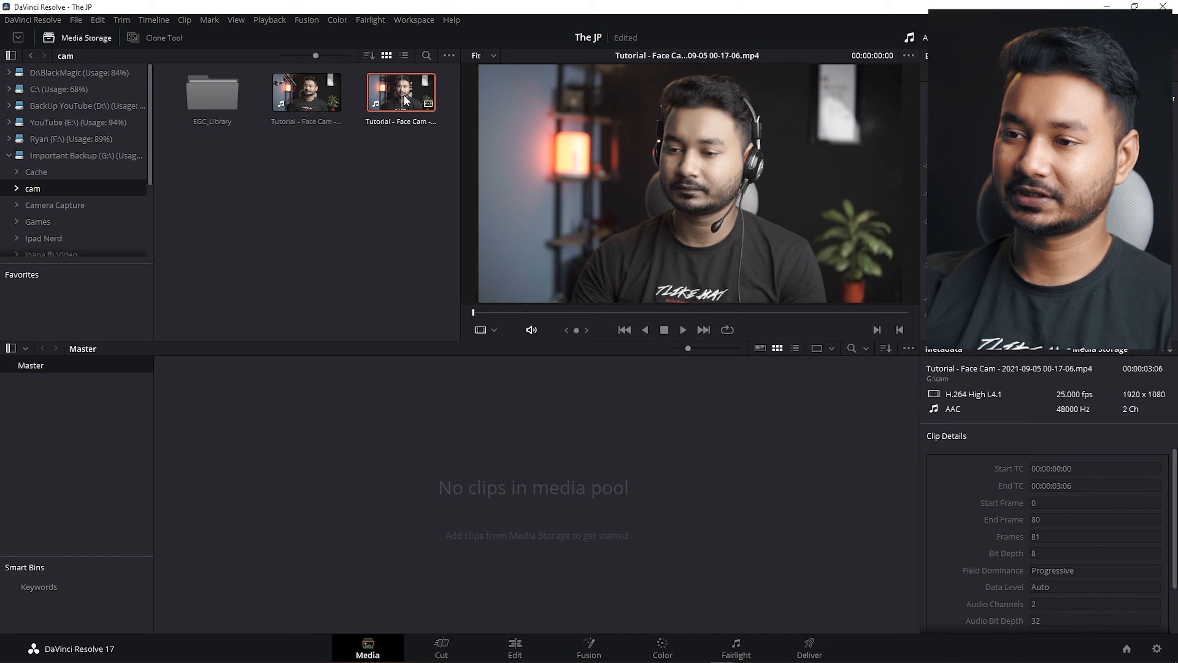
drag(403, 93, 406, 411)
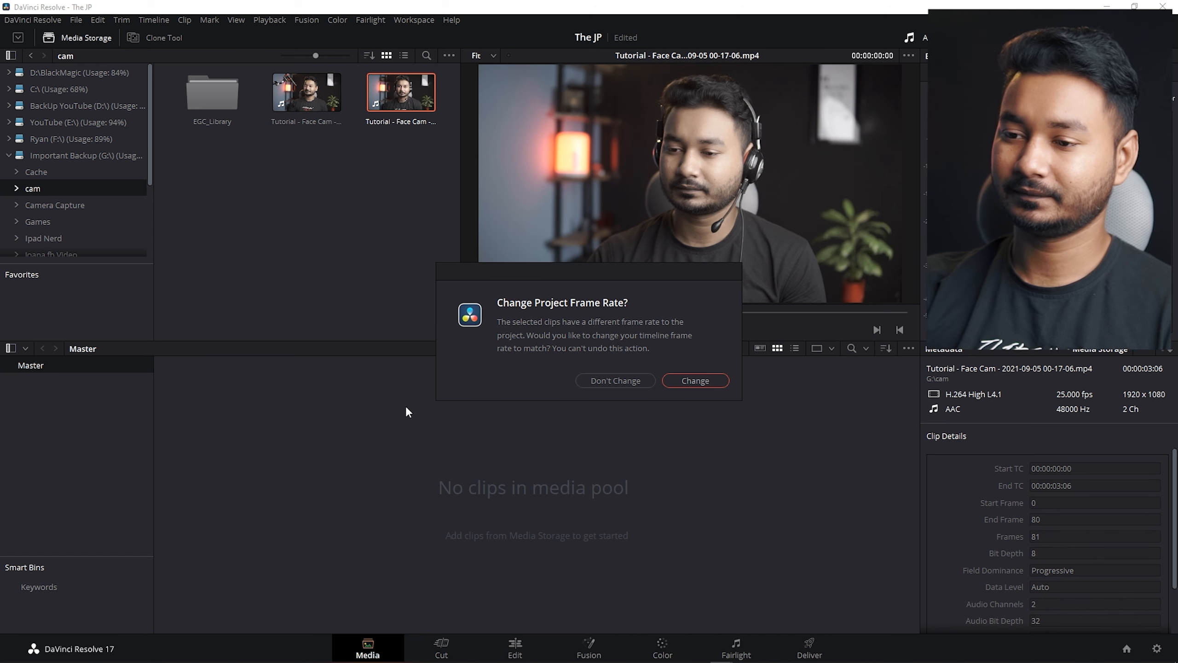
click(696, 381)
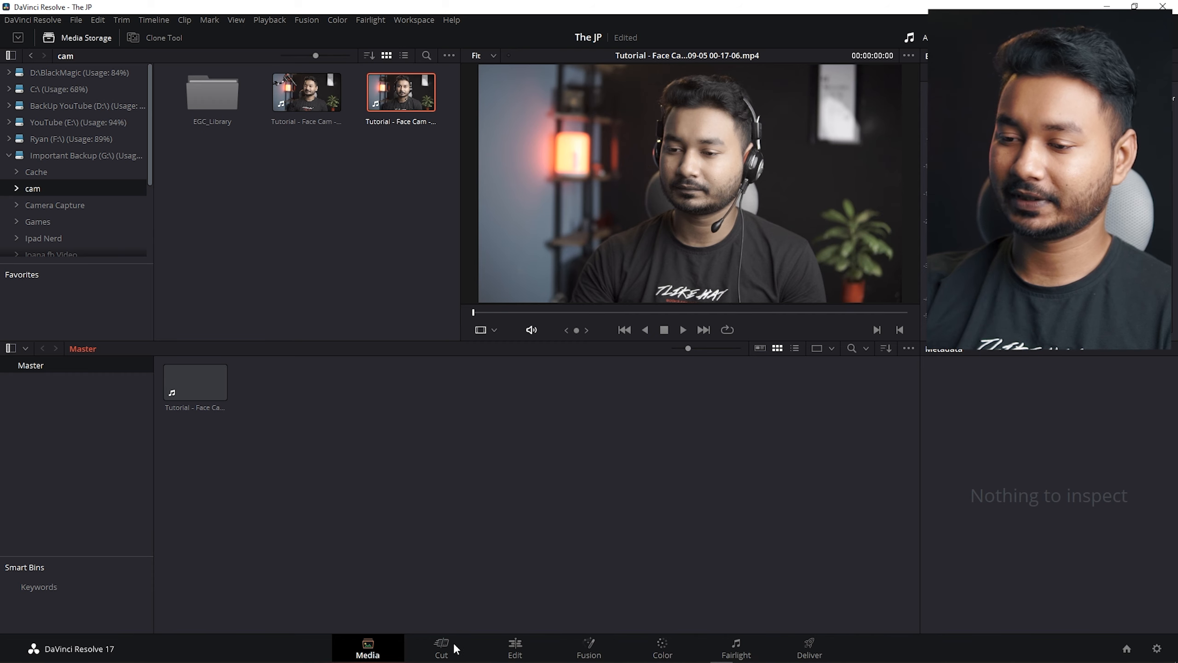
click(442, 651)
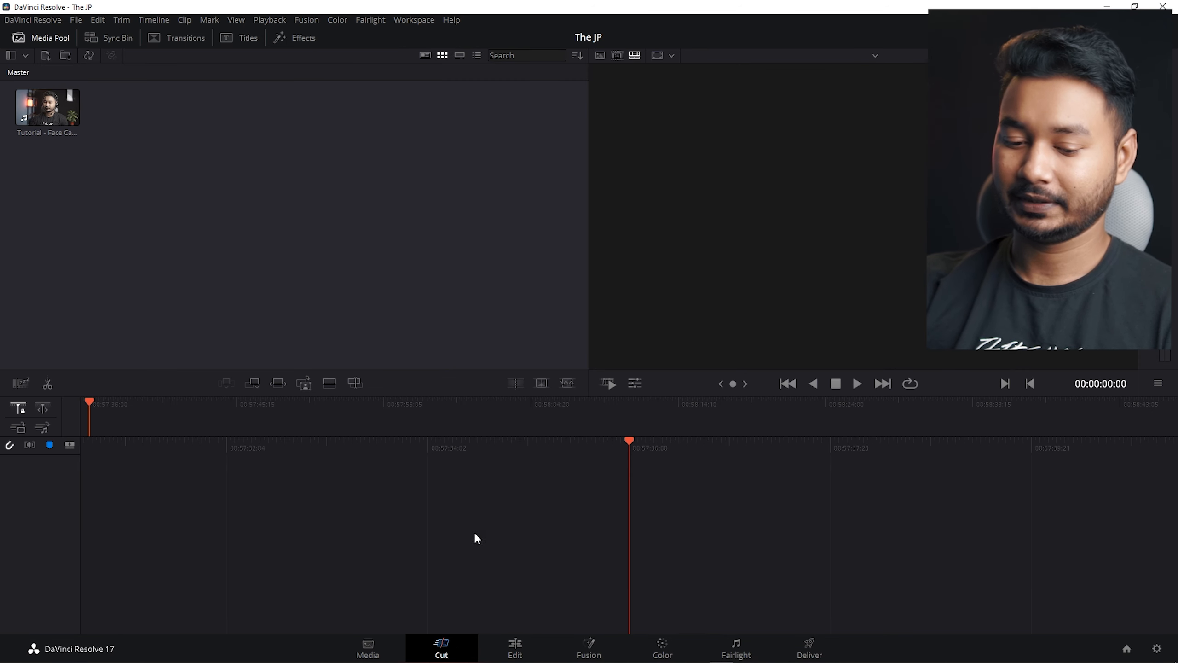
drag(52, 108, 637, 525)
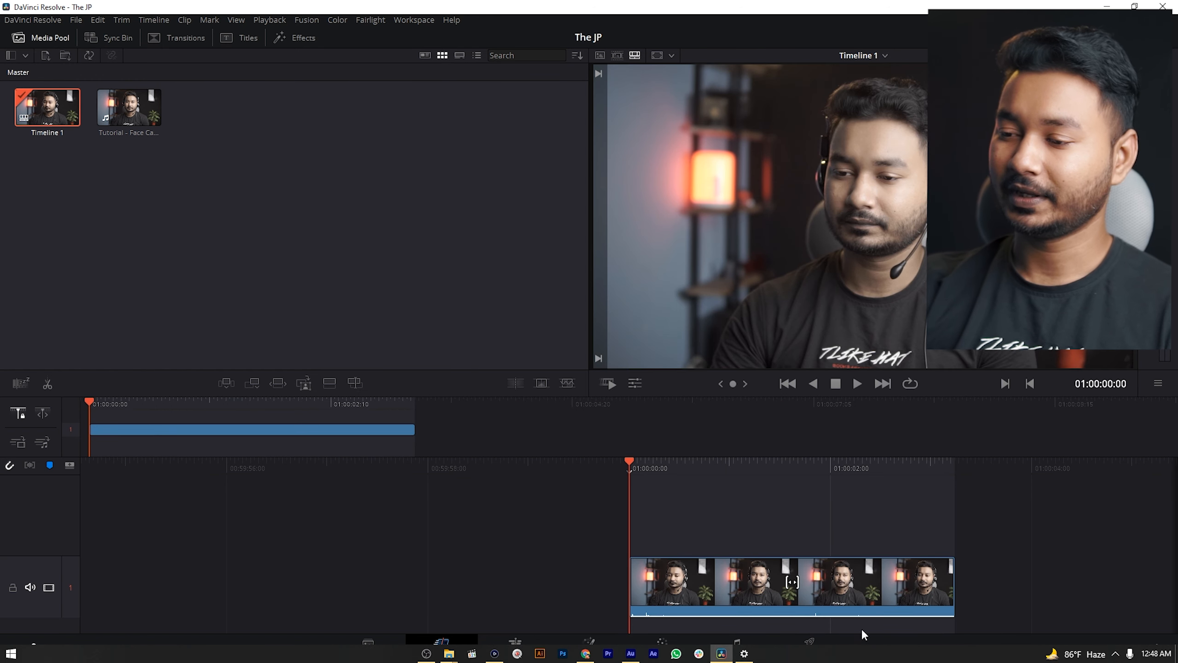
Step: Reopen the Project Manager, reposition its window and refresh the project list to update The JP's thumbnail
click(1127, 648)
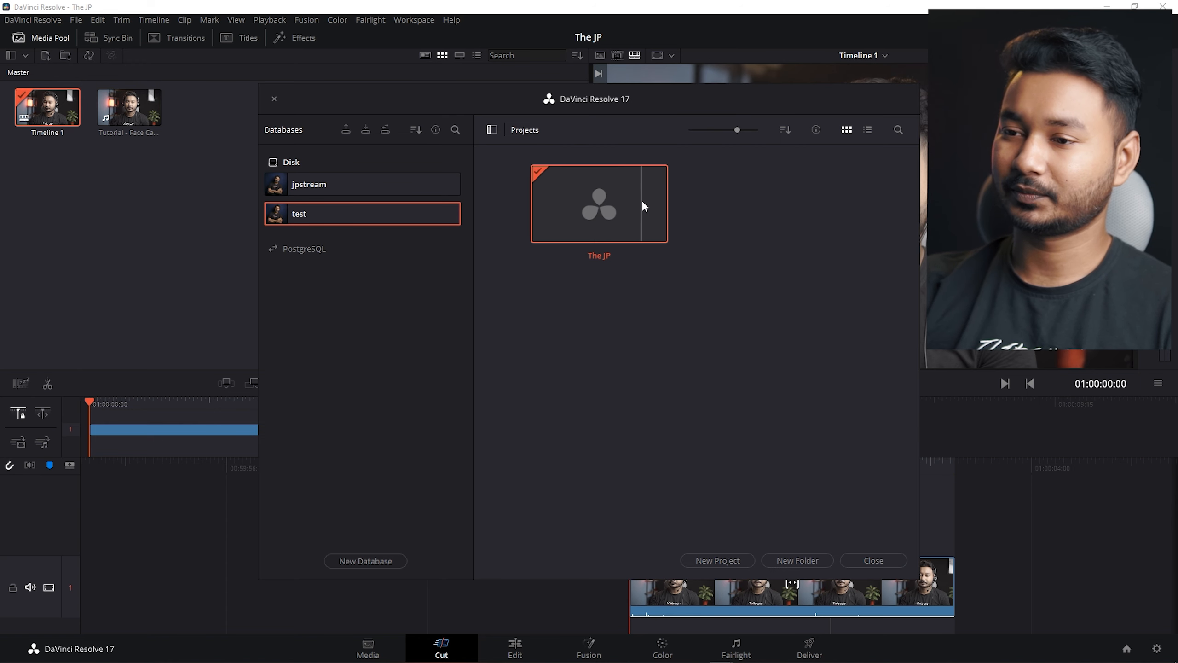
drag(605, 97, 506, 125)
right_click(647, 337)
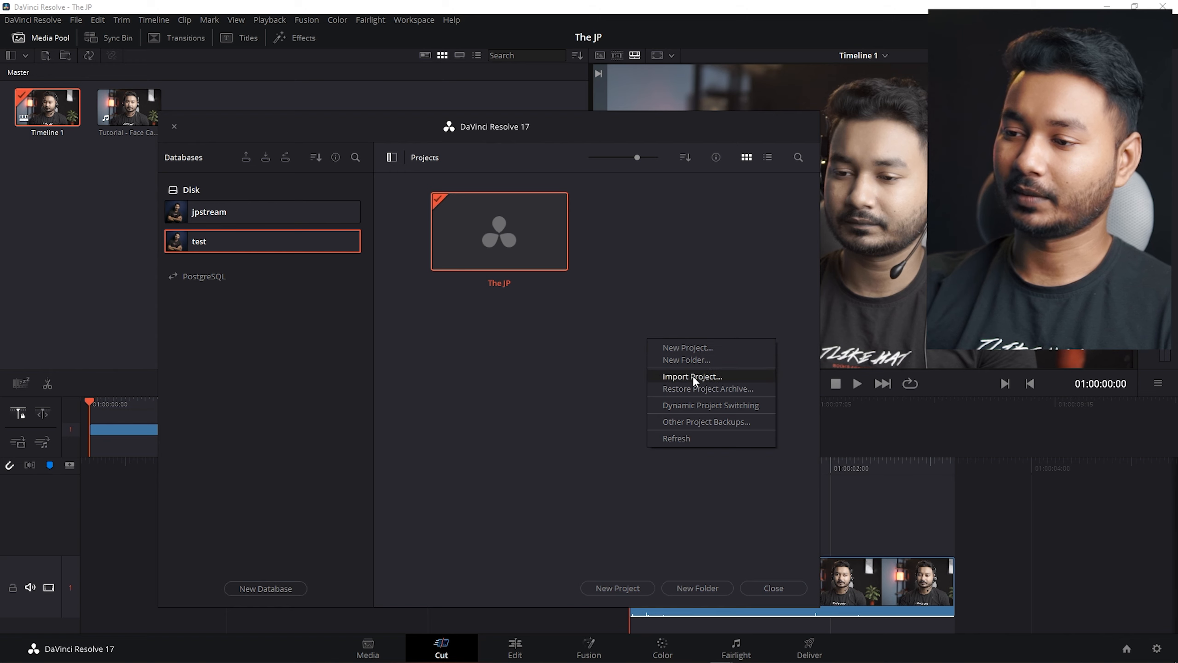
click(706, 439)
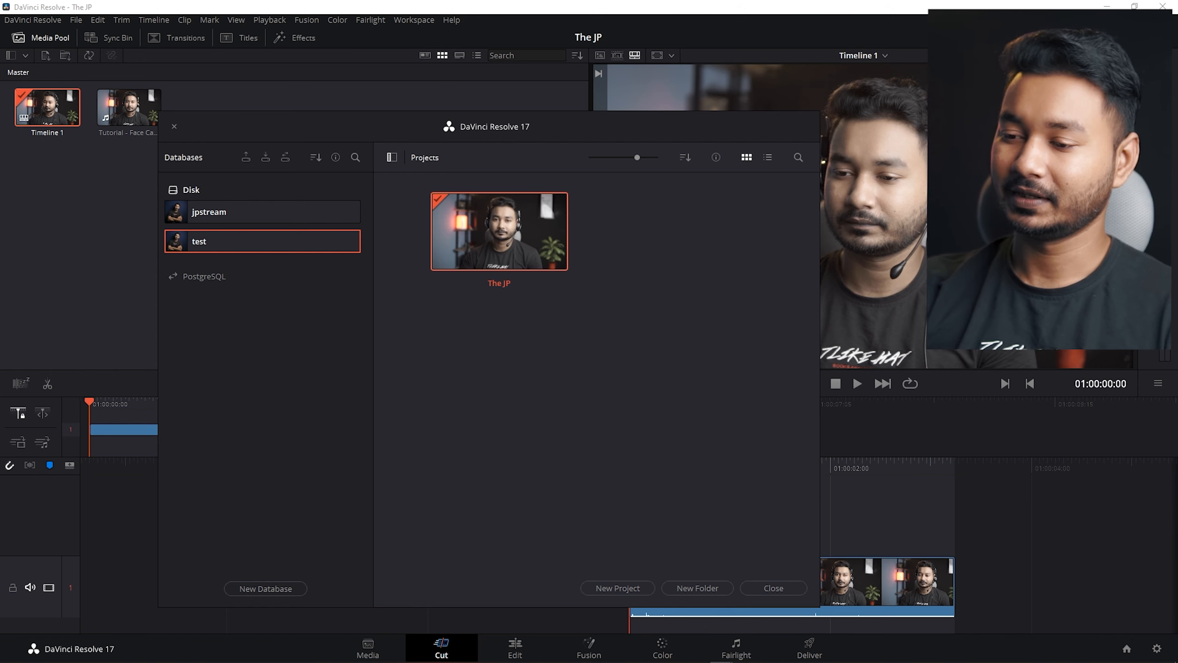
Step: Switch to File Explorer and open Projects > The JP in the guest folder to examine the project's database file
mouse_move(463, 659)
click(500, 624)
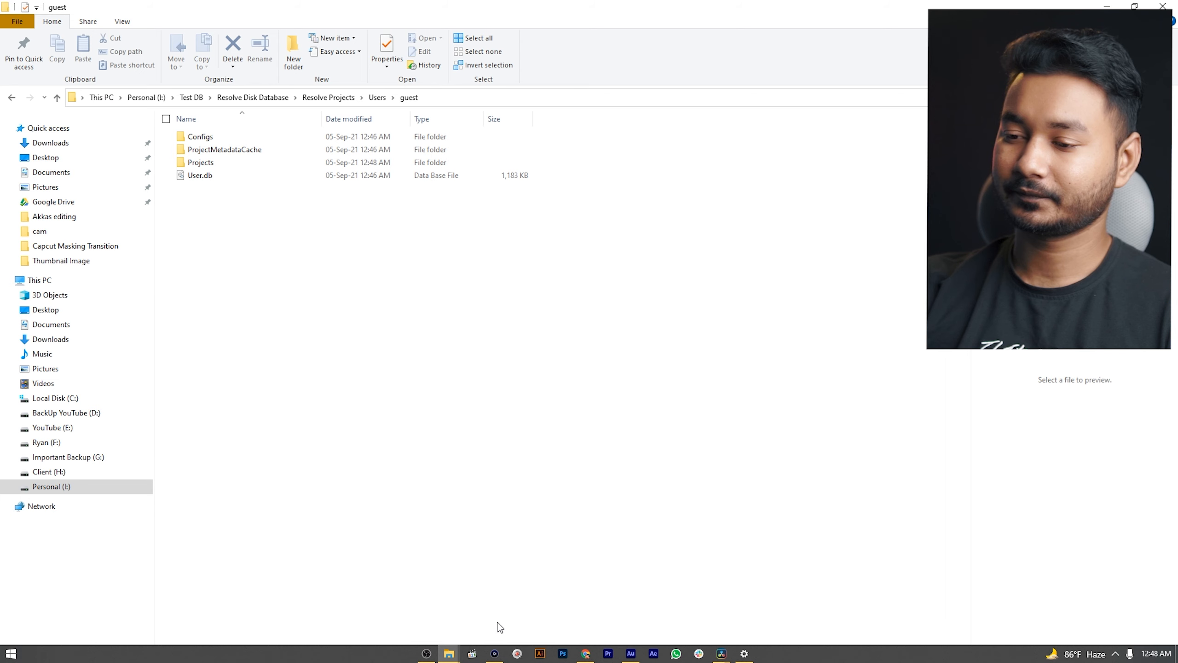
double_click(216, 163)
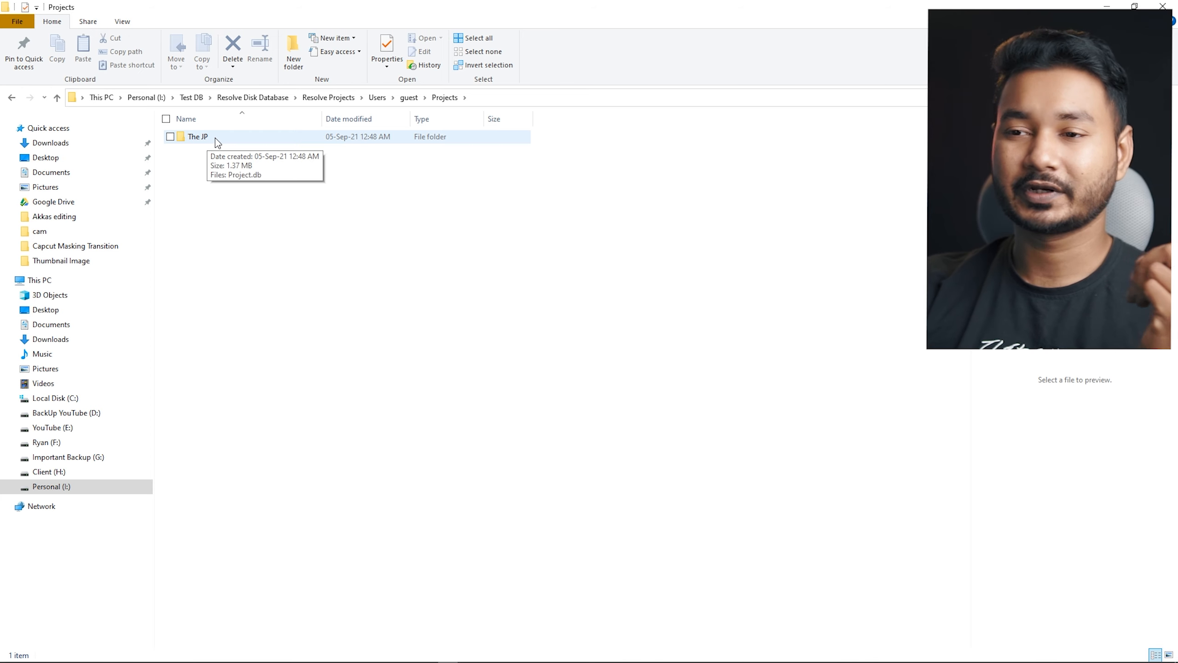
double_click(215, 138)
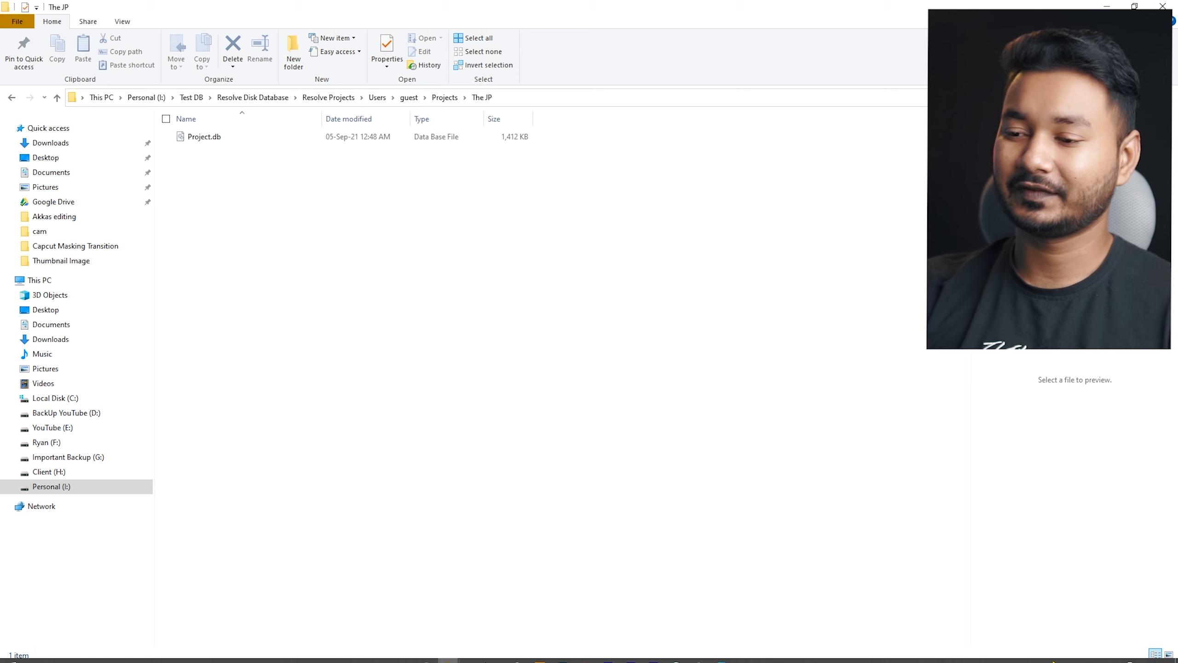
Step: Return to DaVinci Resolve, close the Project Manager and bring The JP project's main window to the front
mouse_move(639, 658)
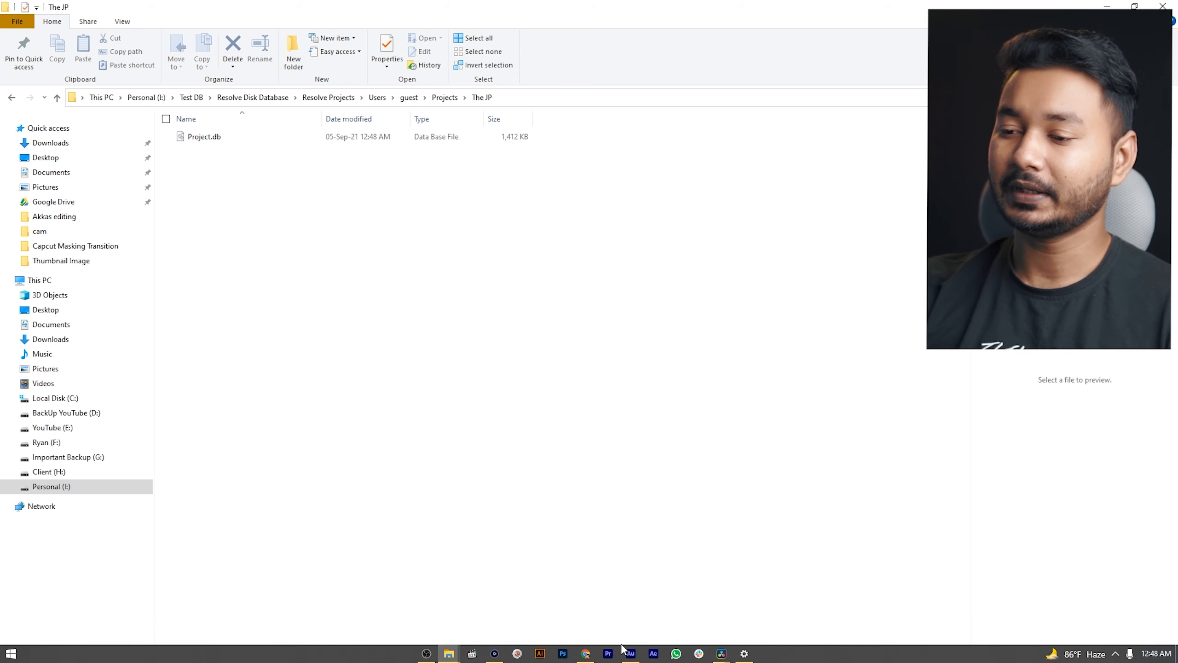
click(721, 653)
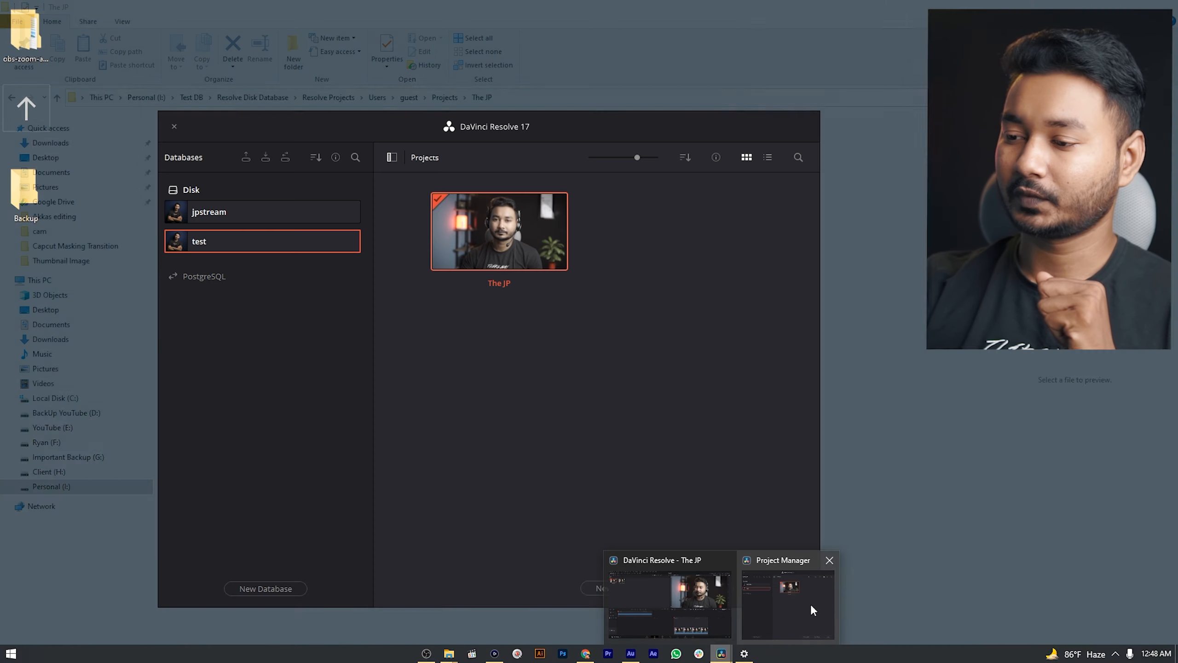
click(810, 604)
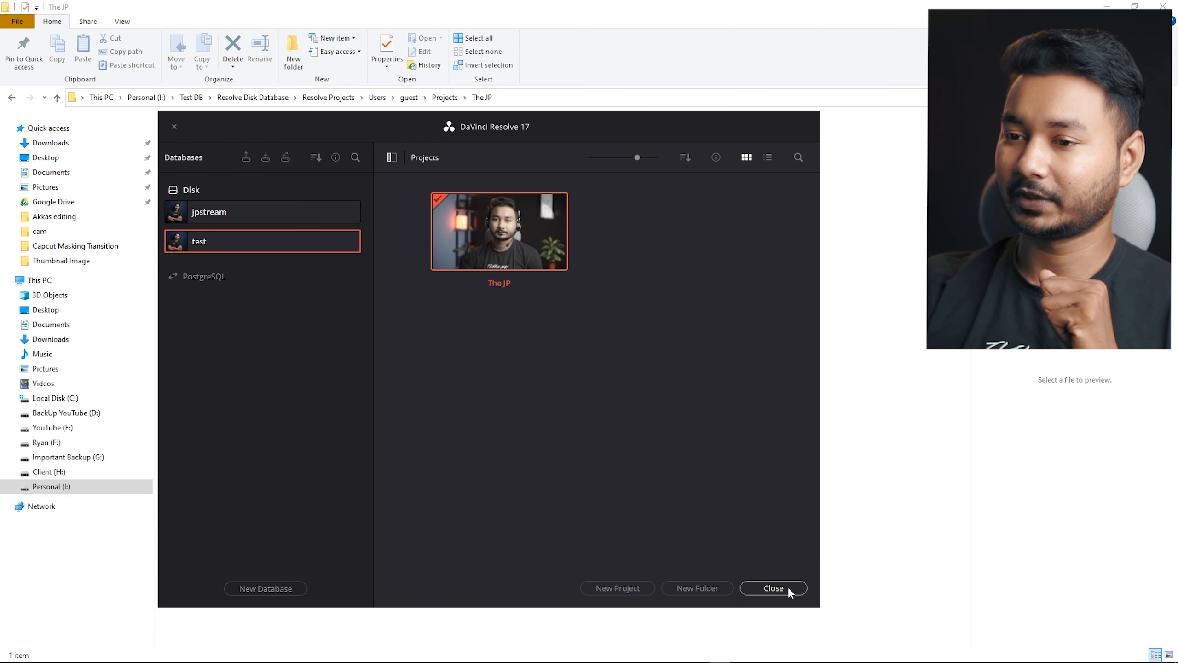
click(787, 586)
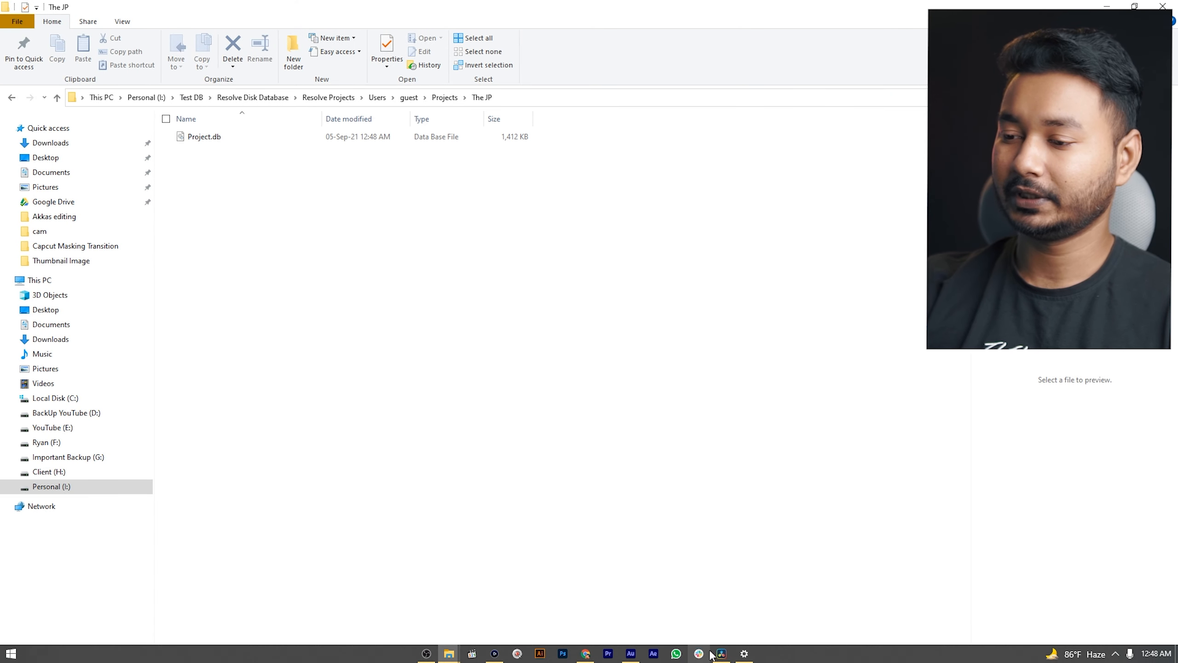
click(721, 653)
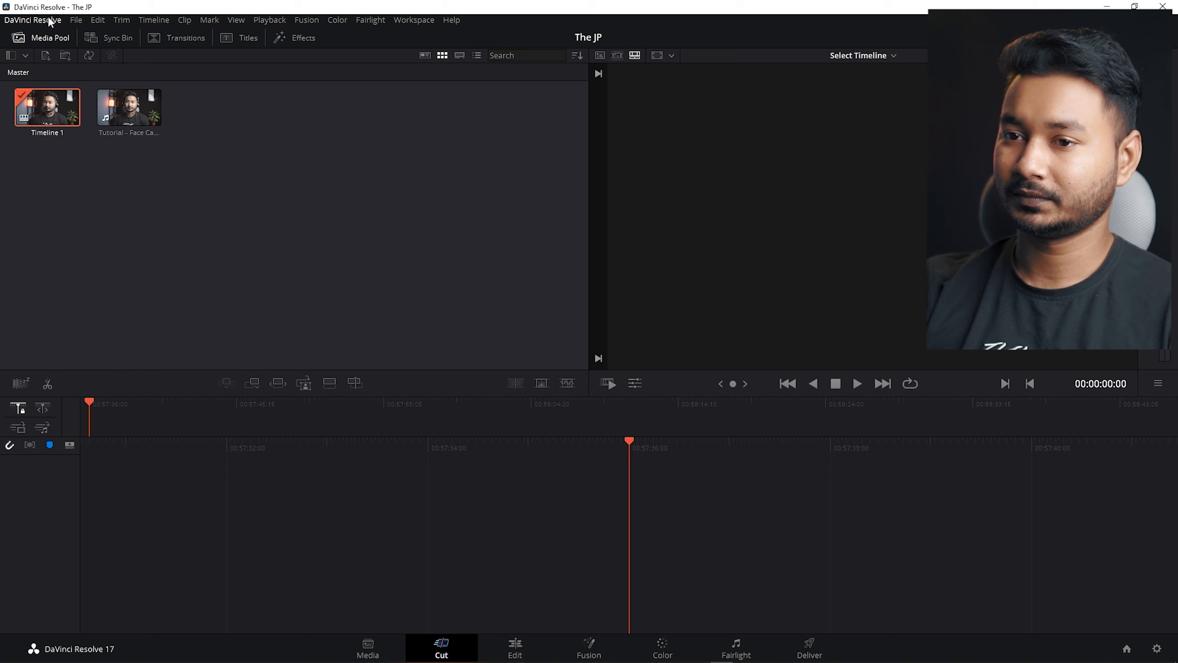
Step: Reopen the Project Manager and disconnect the test database
click(1126, 648)
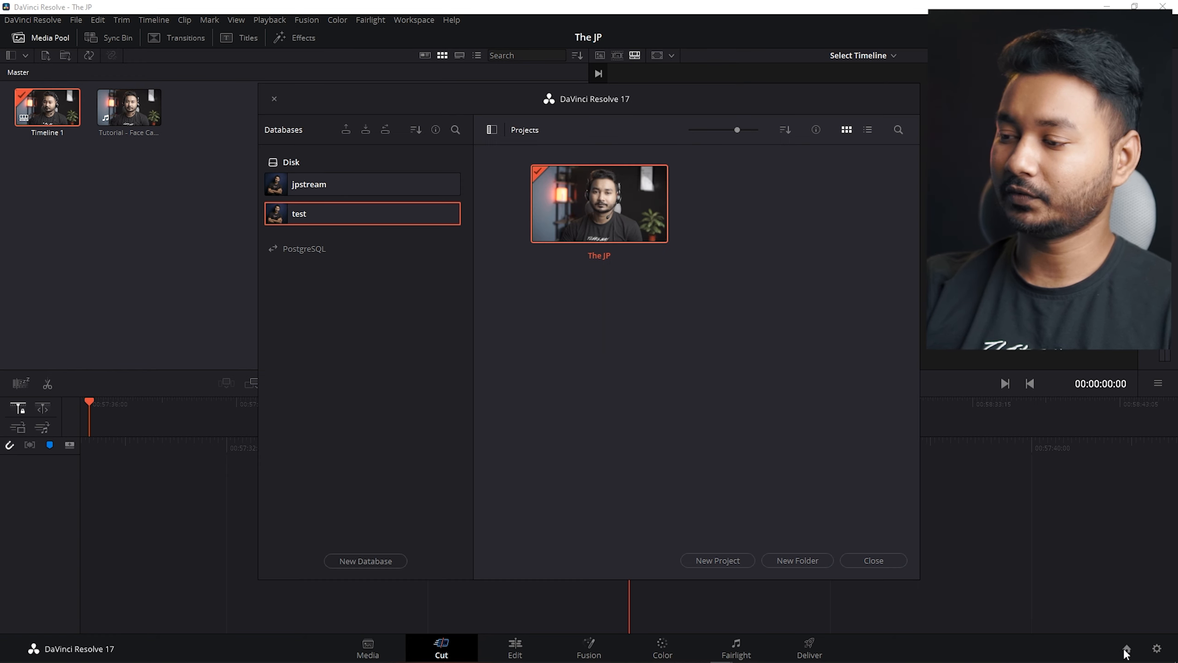
right_click(385, 213)
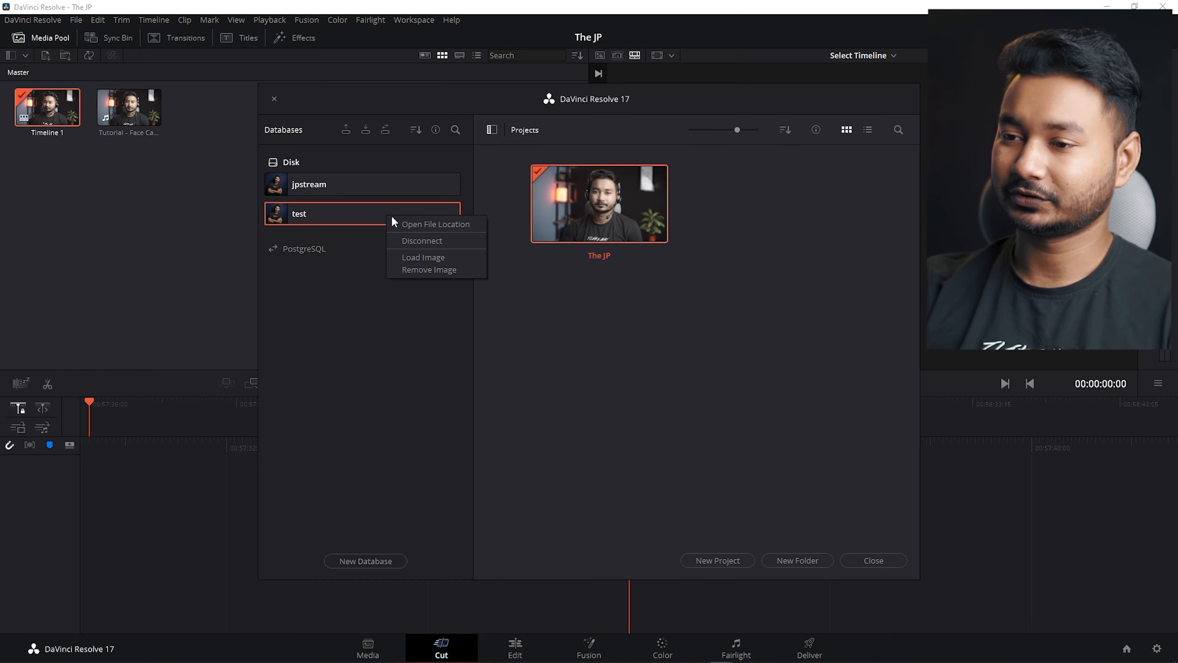
click(439, 241)
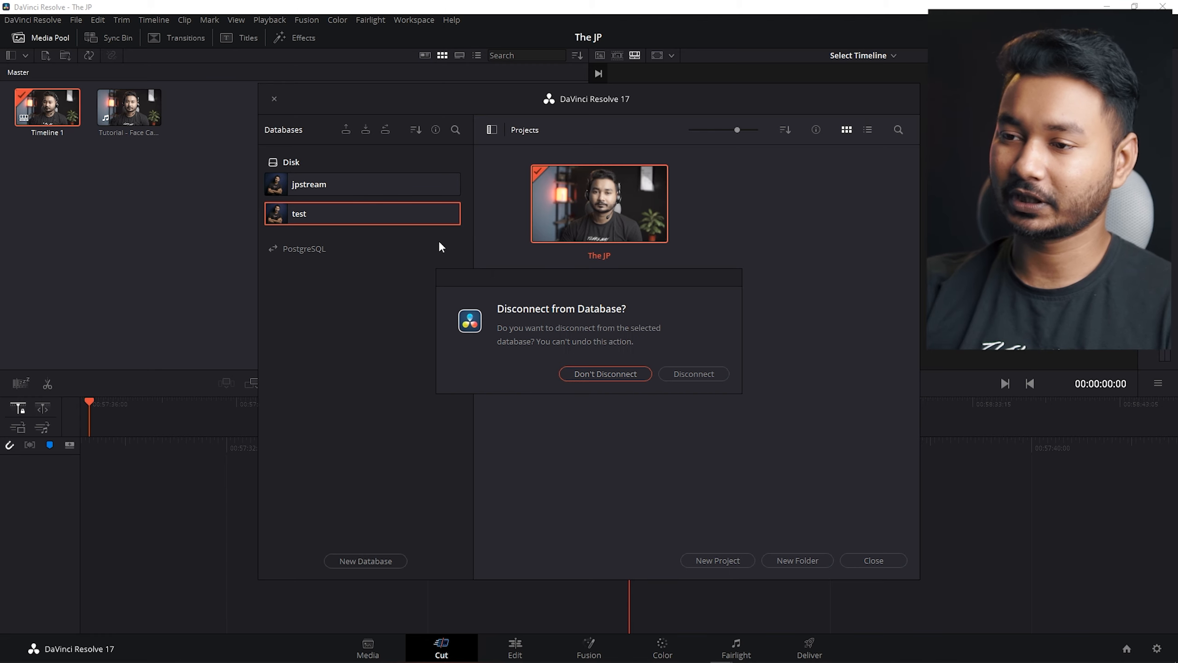
click(691, 375)
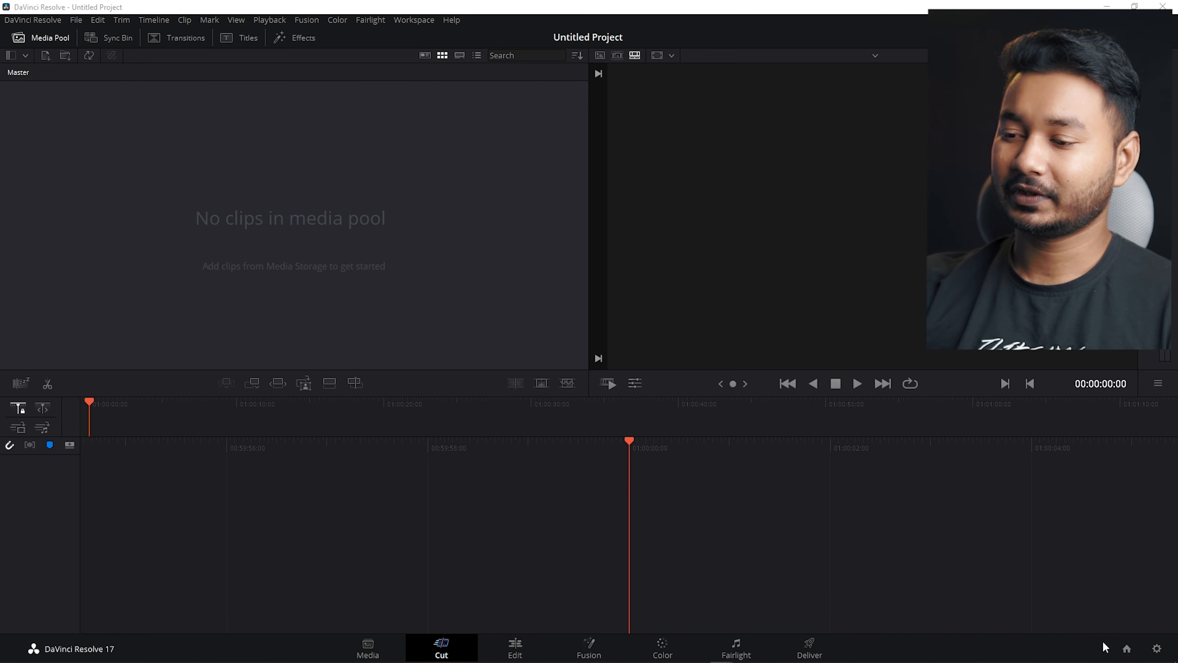
Step: Reopen the Project Manager and back up the jpstream database as jpstream.resolve.diskdb in the Desktop's Backup folder
click(1130, 649)
click(638, 612)
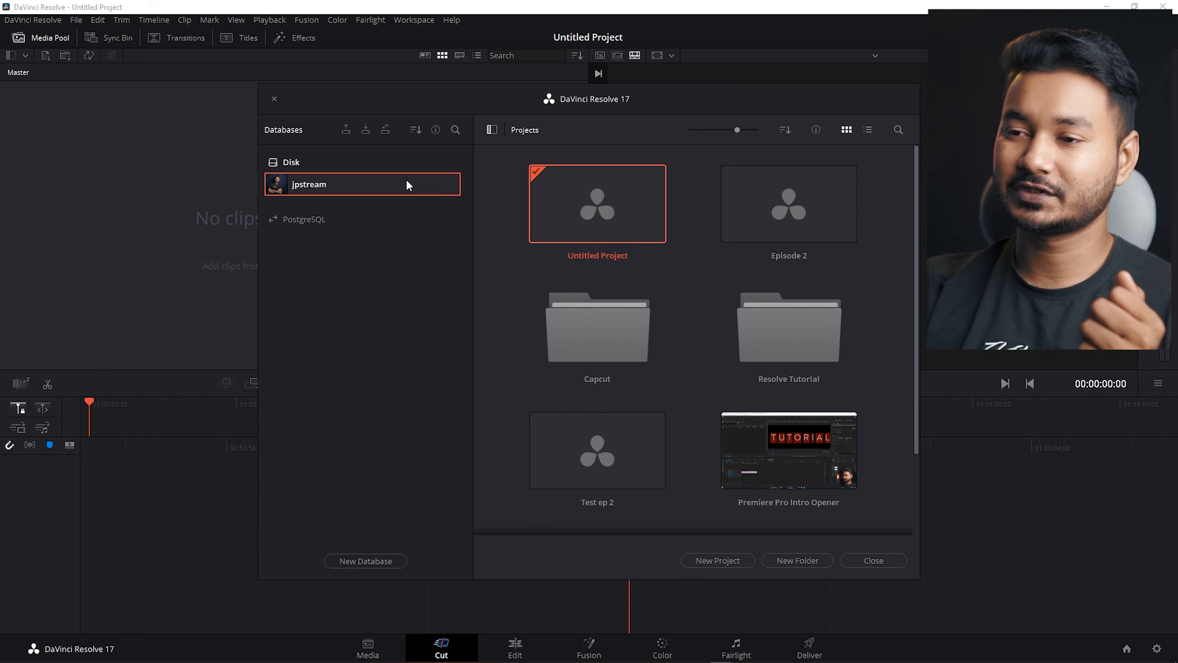
click(347, 129)
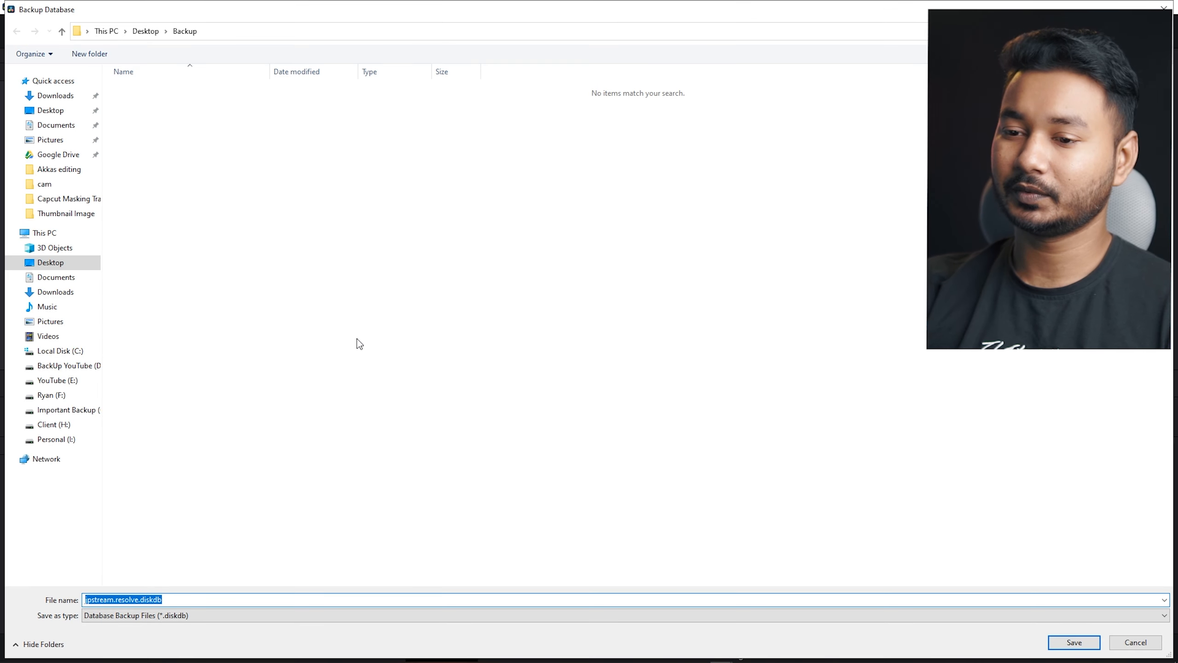
click(57, 112)
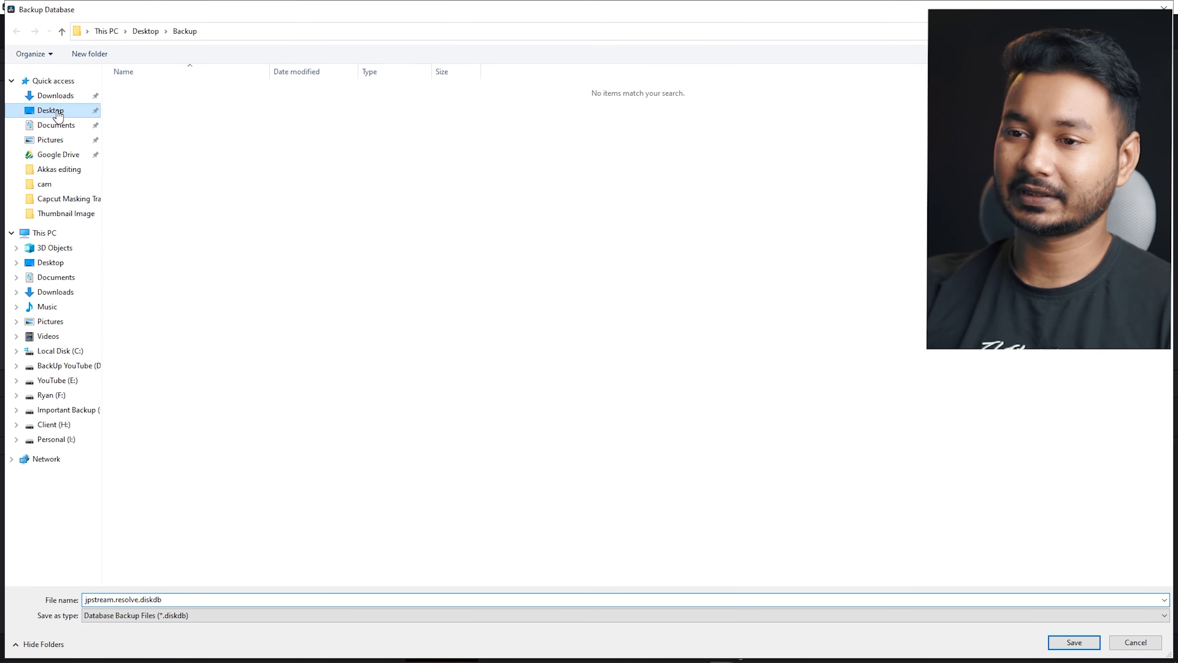
double_click(208, 116)
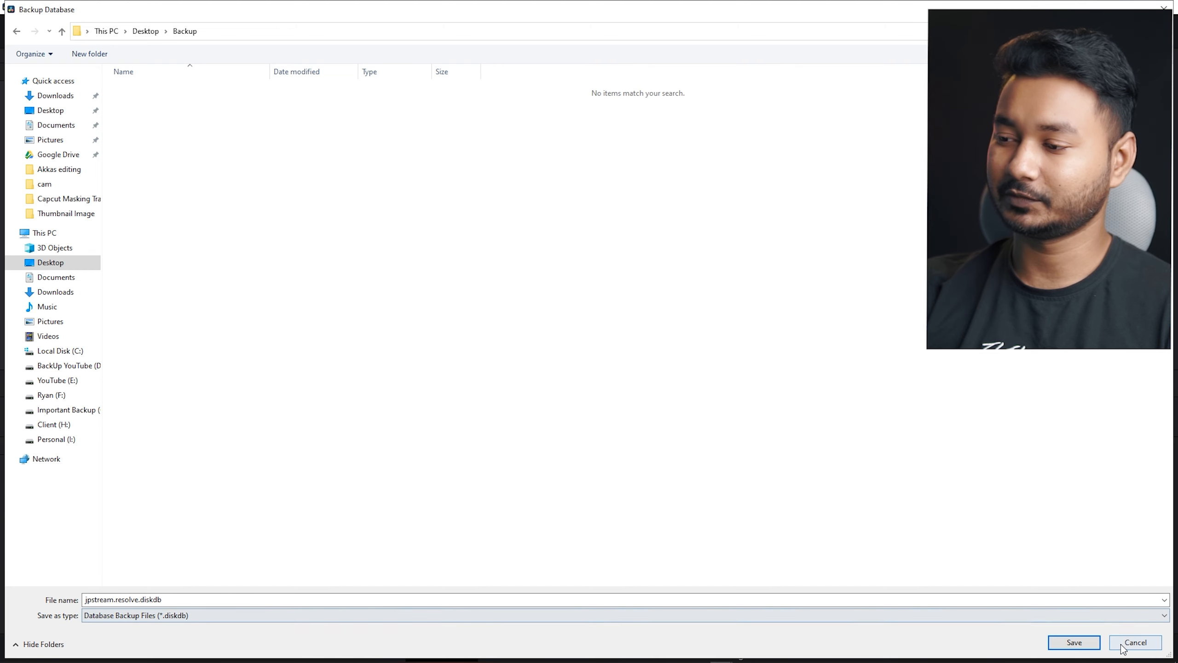
click(1075, 642)
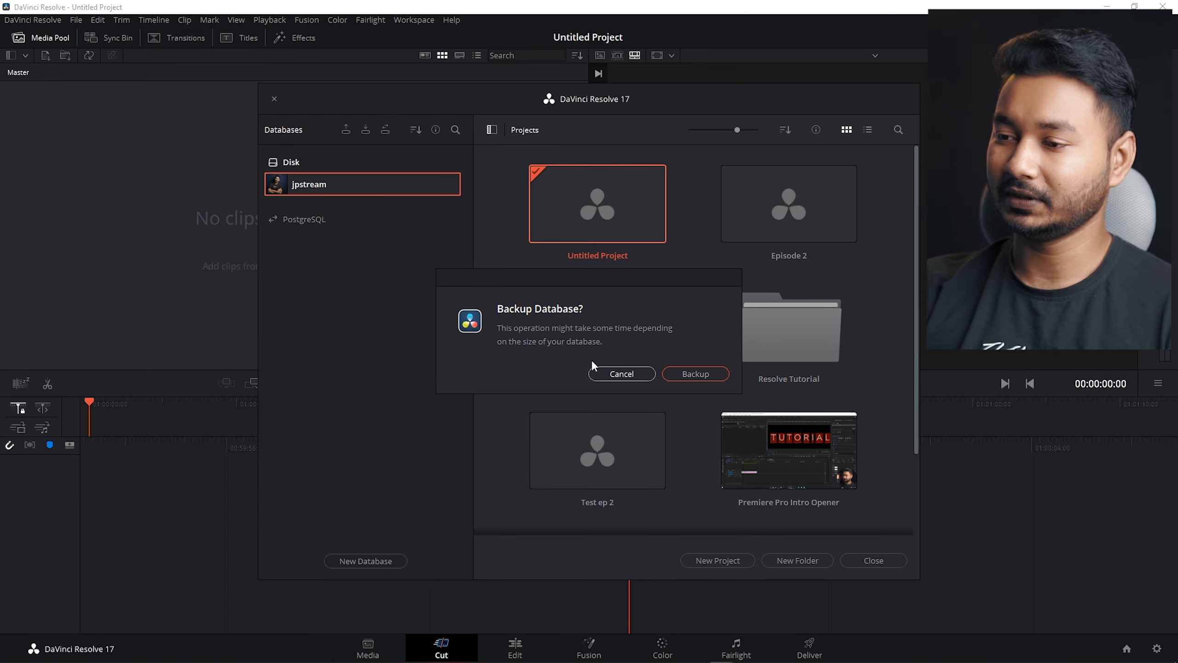
click(697, 373)
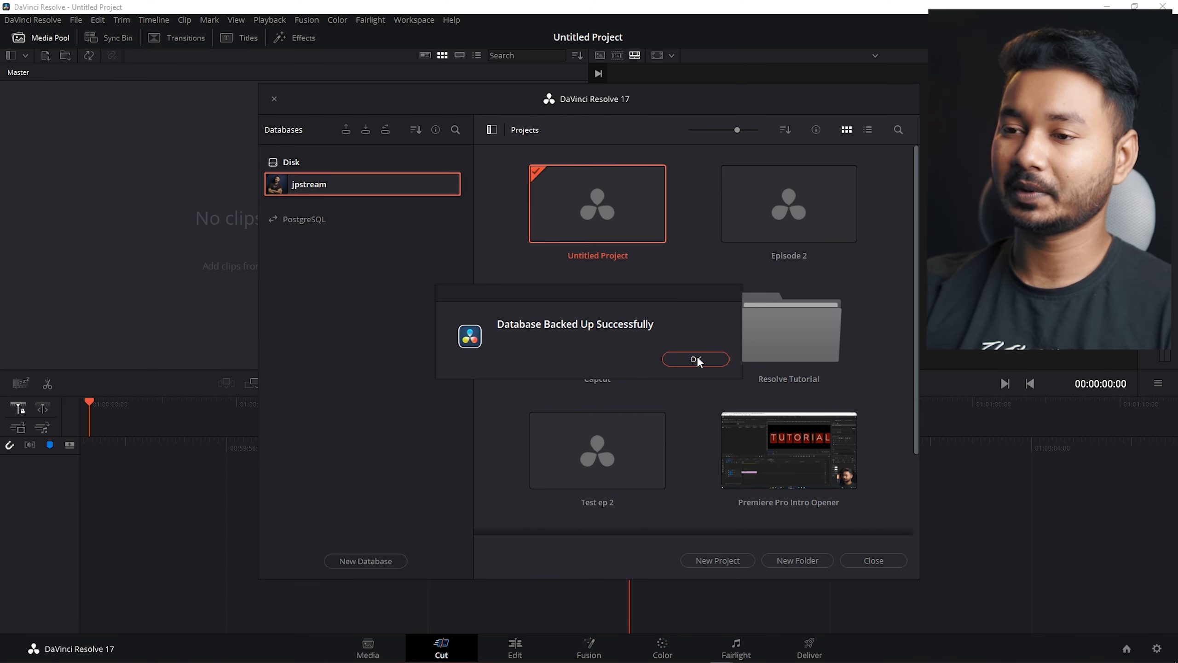
click(697, 357)
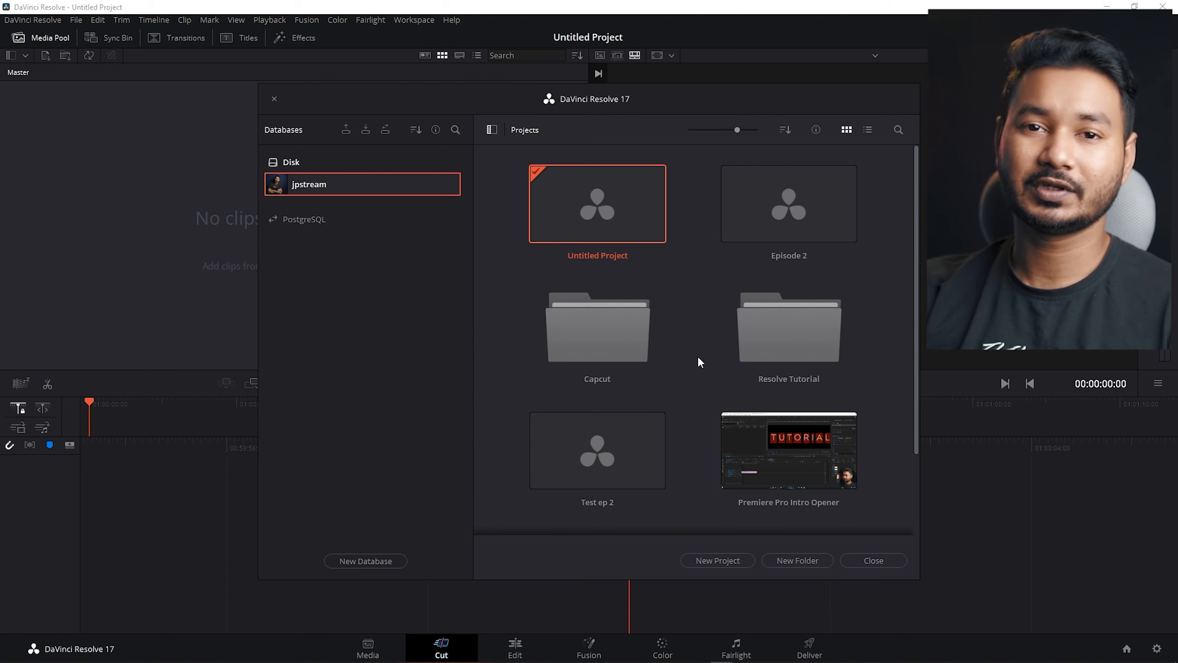
Step: Restore the jpstream.resolve.diskdb backup as a new disk database named thejpstream2, located in I:\Test DB
click(366, 129)
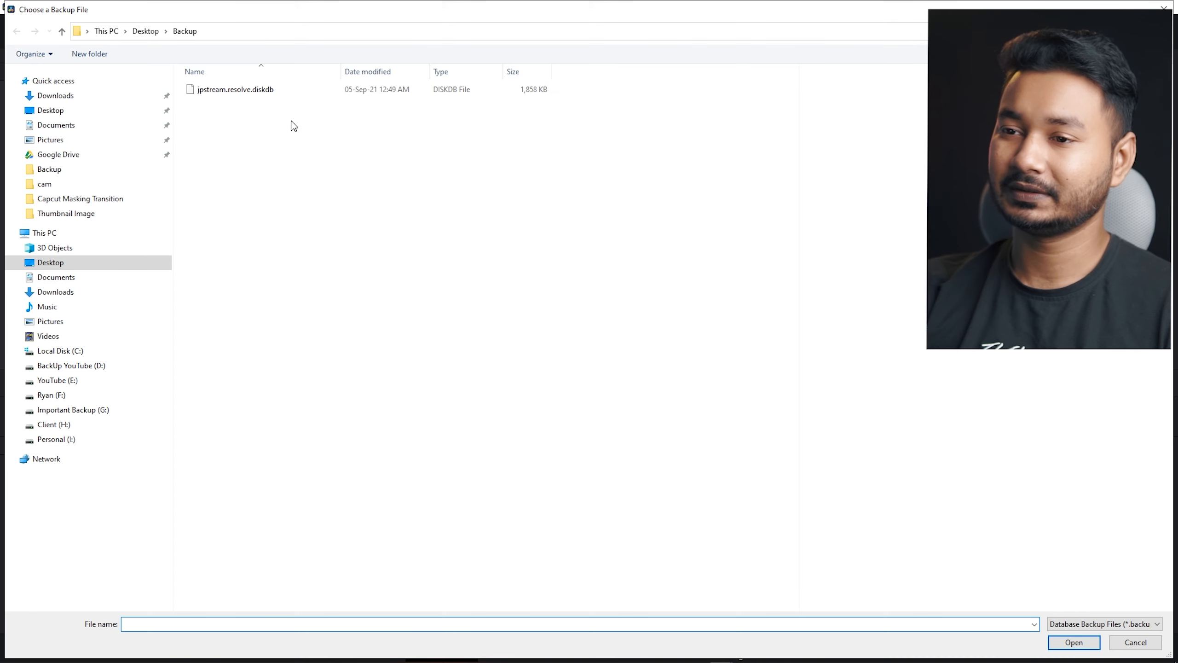
double_click(236, 90)
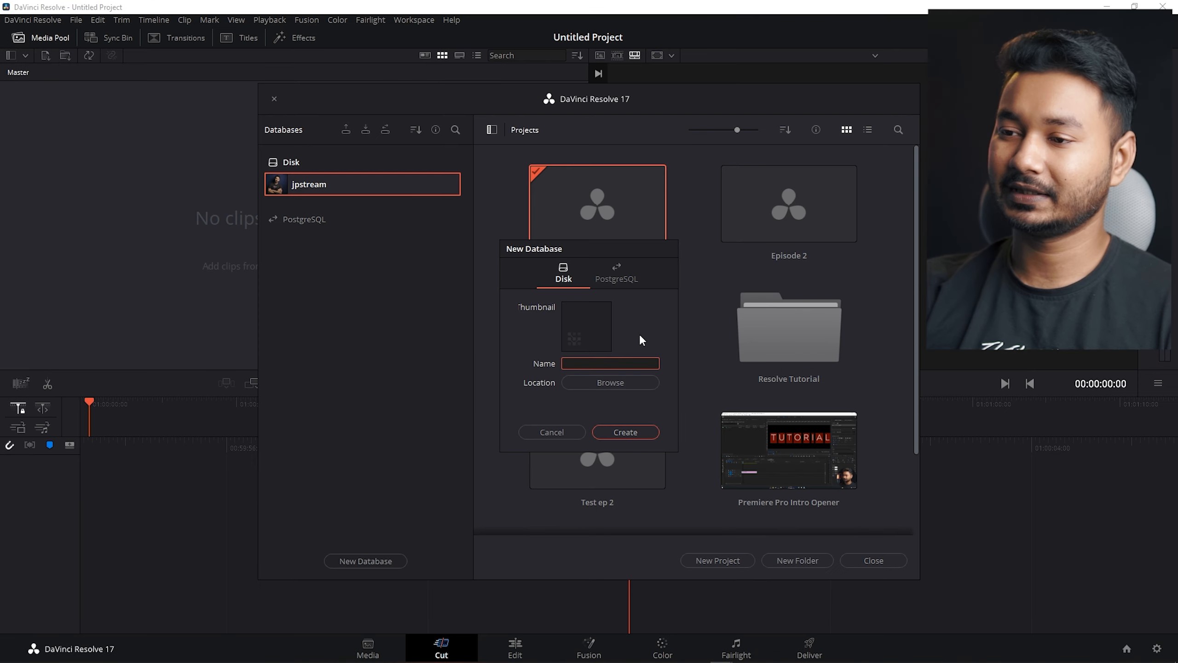
text(thejpstream2)
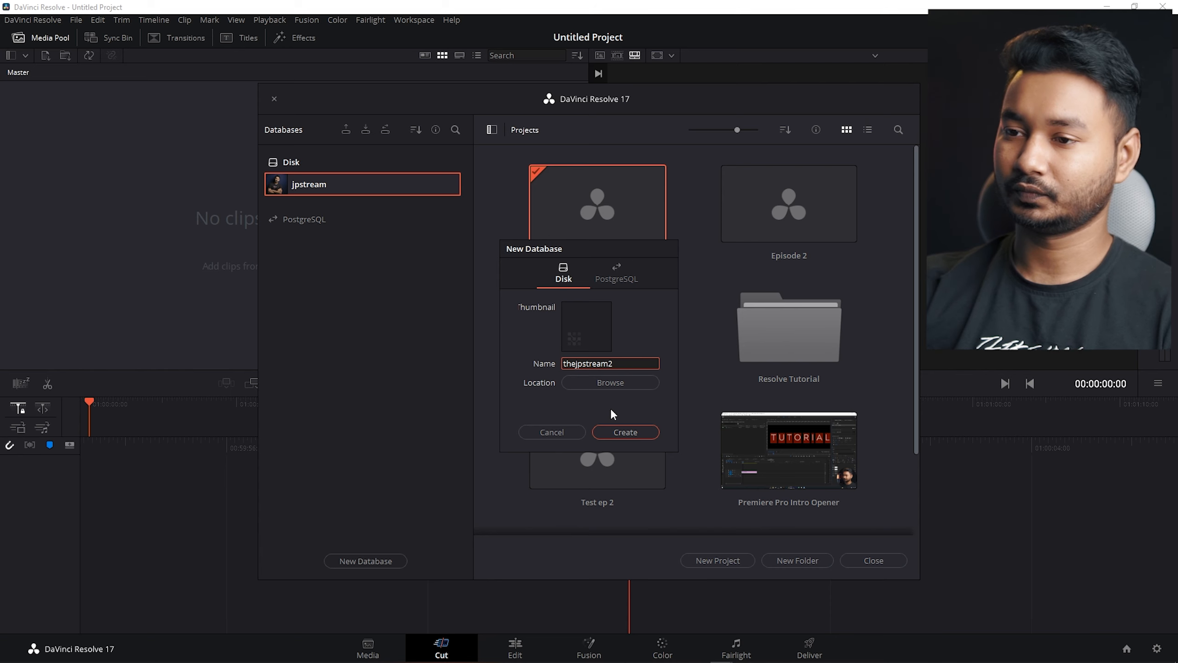
click(610, 383)
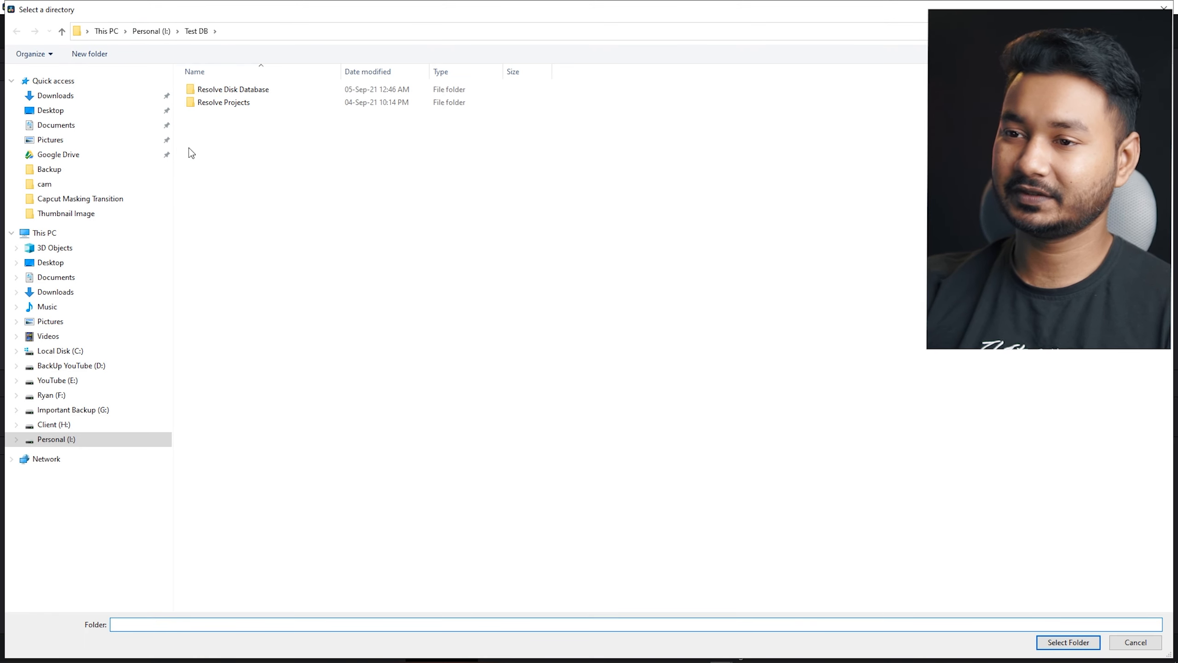
right_click(506, 37)
click(1112, 548)
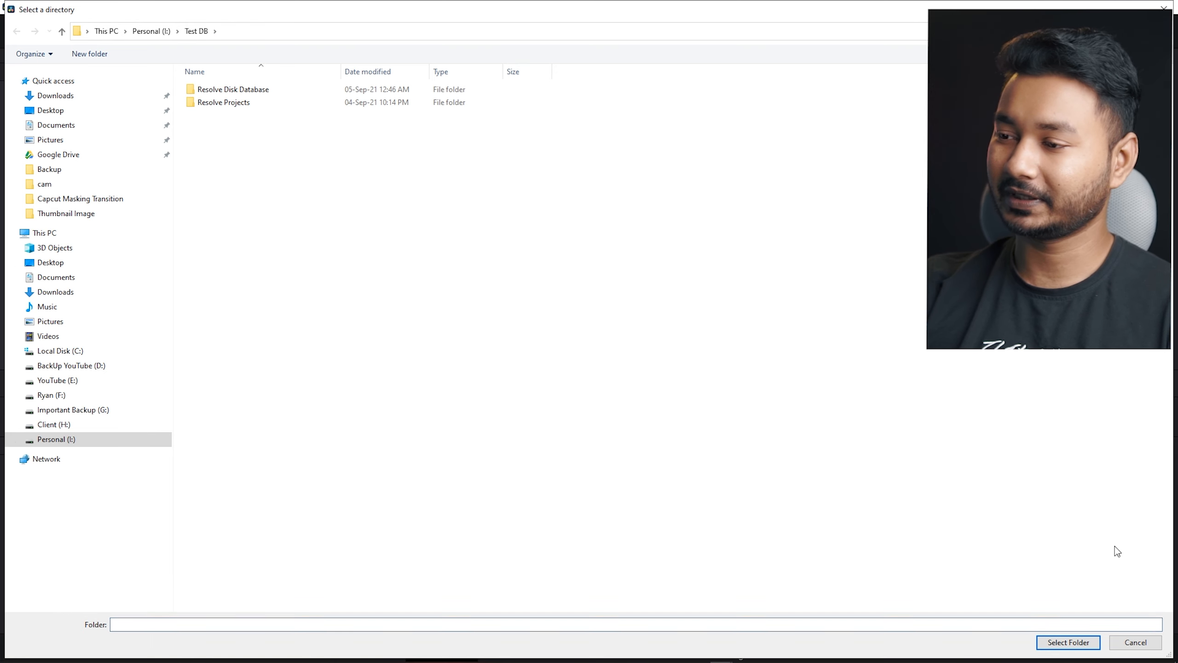
click(1067, 642)
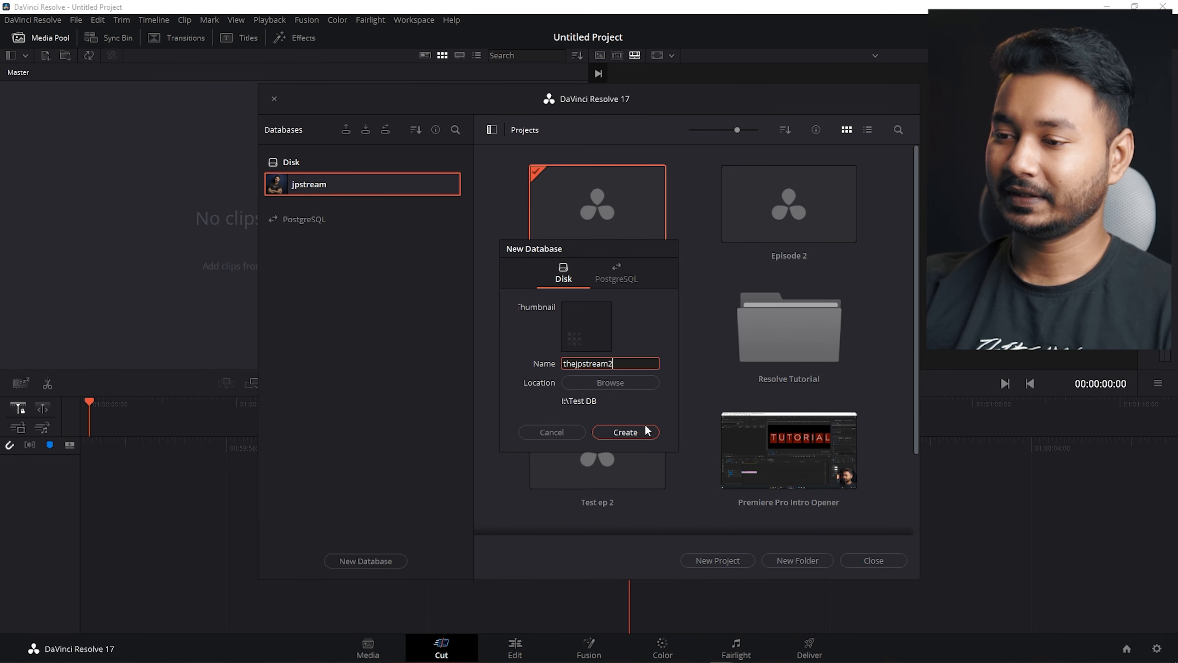
click(626, 432)
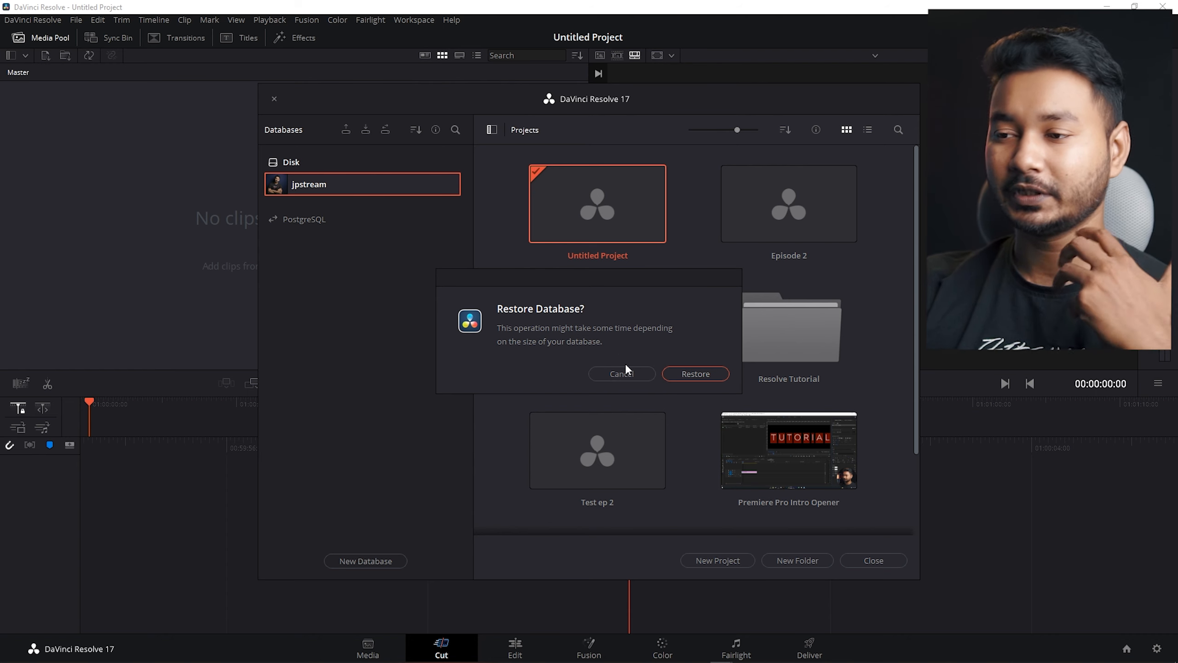
click(704, 375)
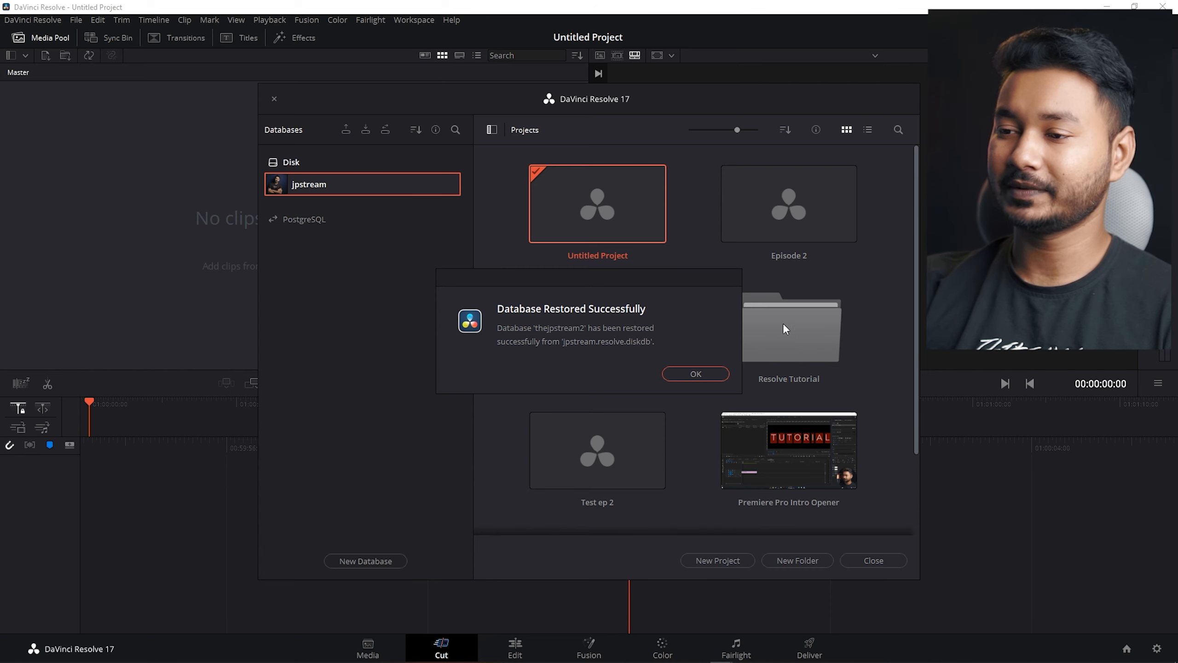
click(695, 374)
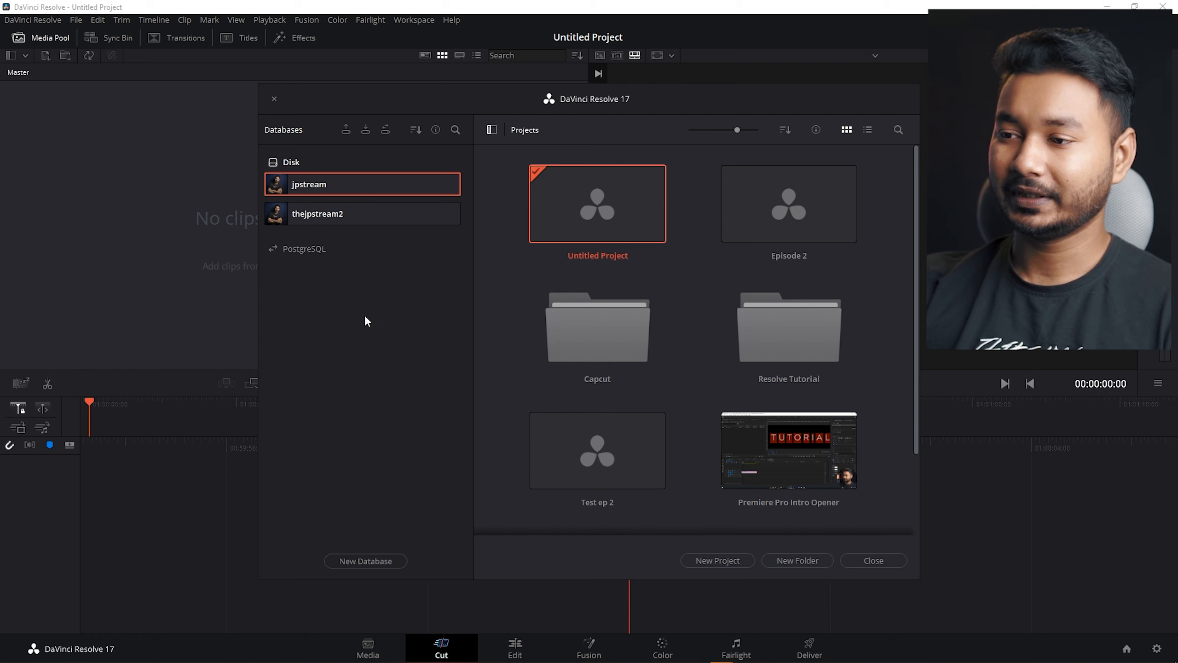
Step: Switch to the thejpstream2 database, look through its projects and close the Project Manager
click(337, 216)
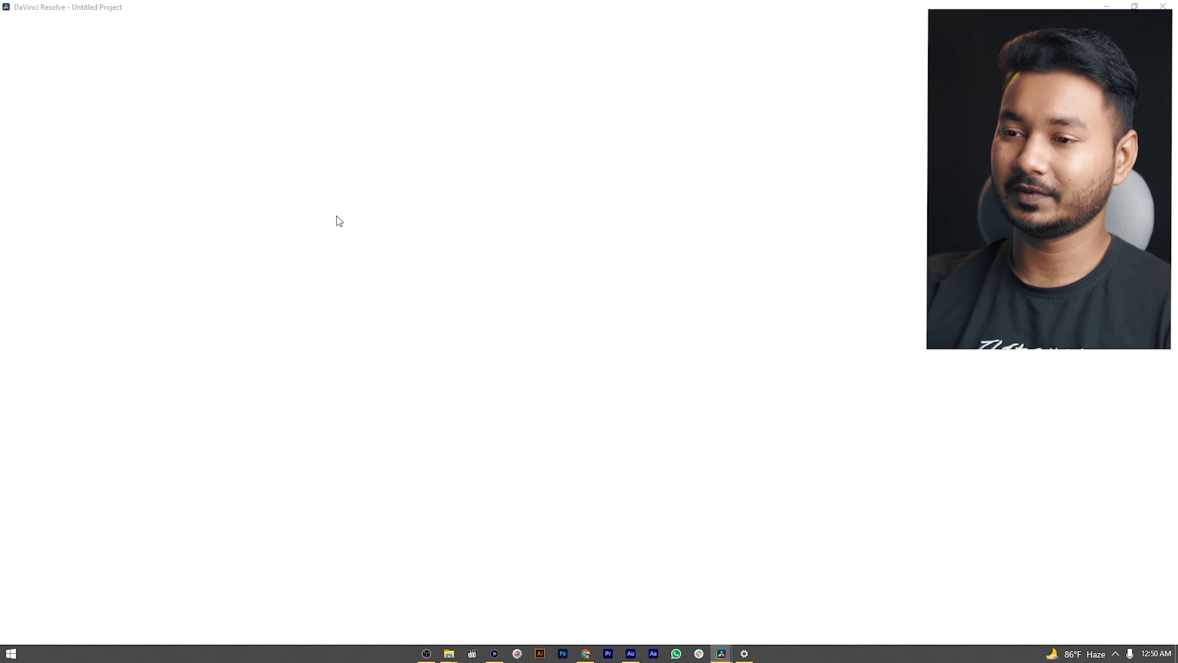
scroll(696, 383, down, 3)
scroll(686, 376, up, 3)
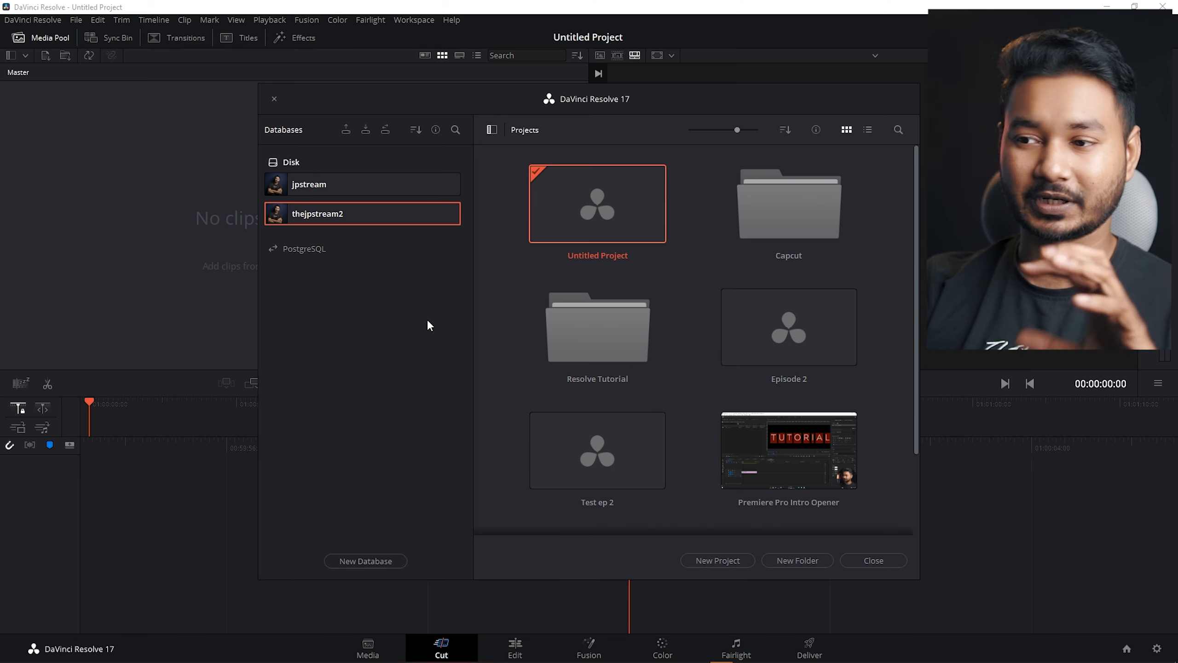
click(275, 99)
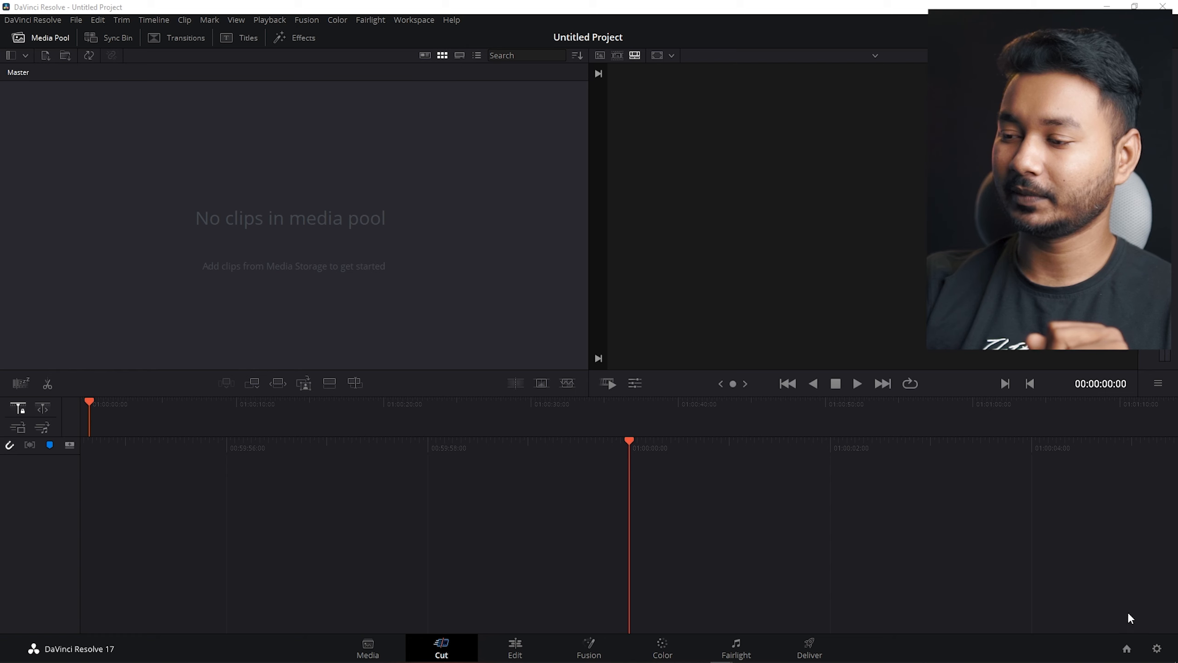
Step: Bring up the Project Manager and view the Connect Database dialog and the database sorting options without applying anything
mouse_move(721, 654)
click(676, 621)
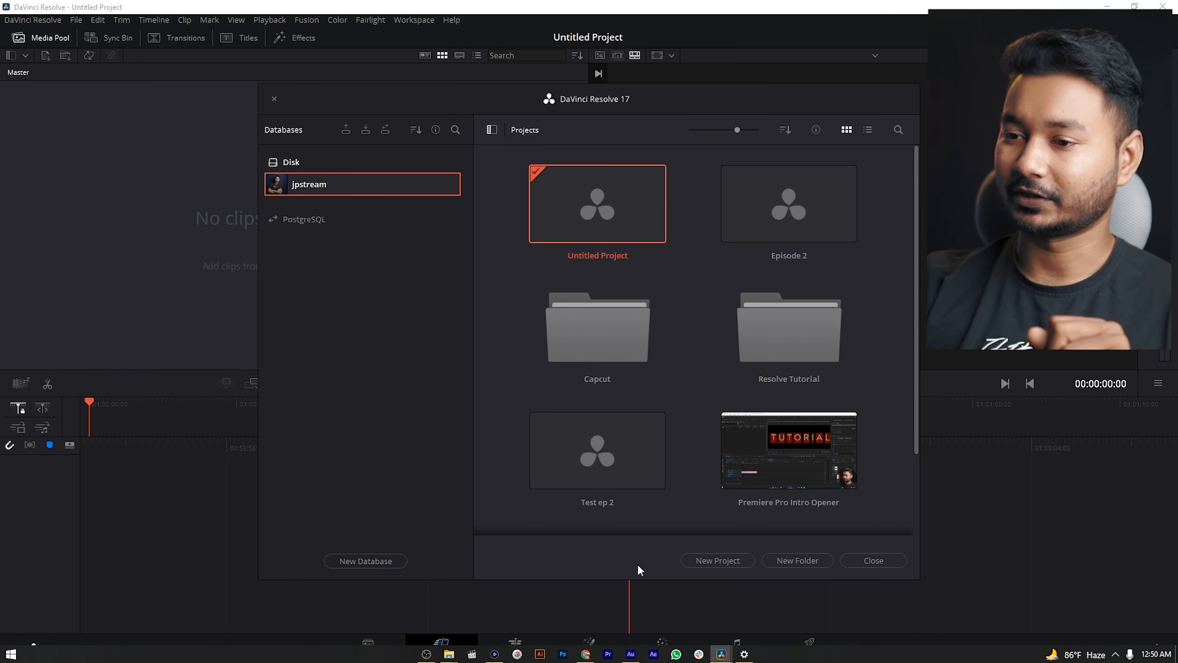
click(386, 131)
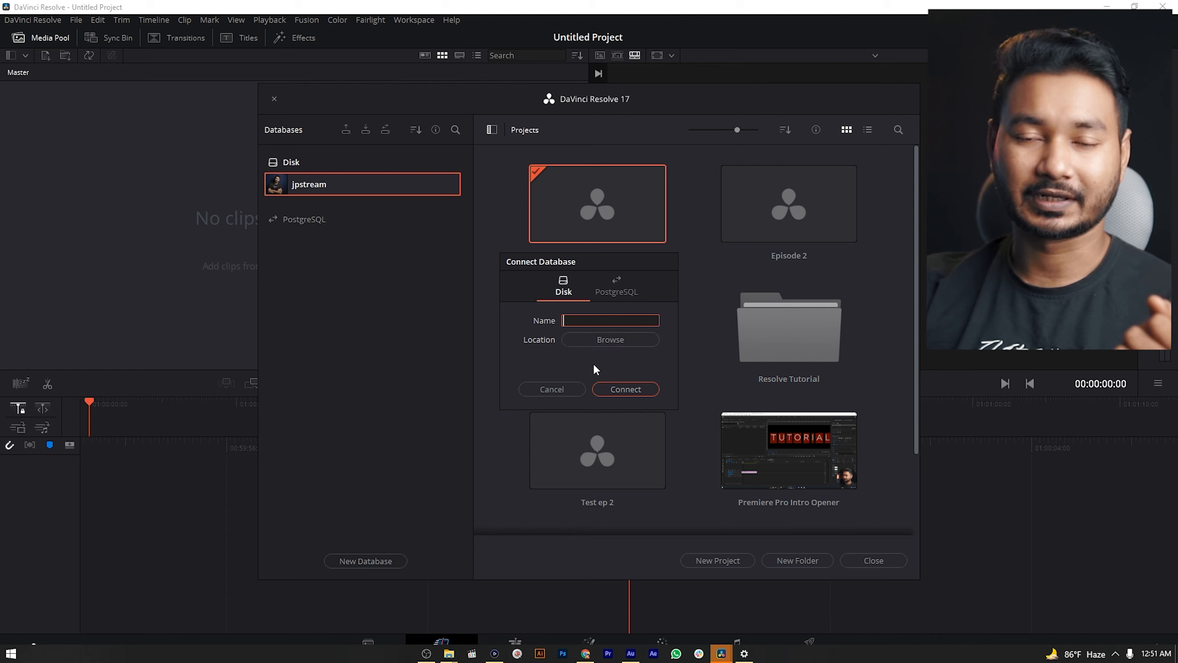
click(551, 389)
click(415, 130)
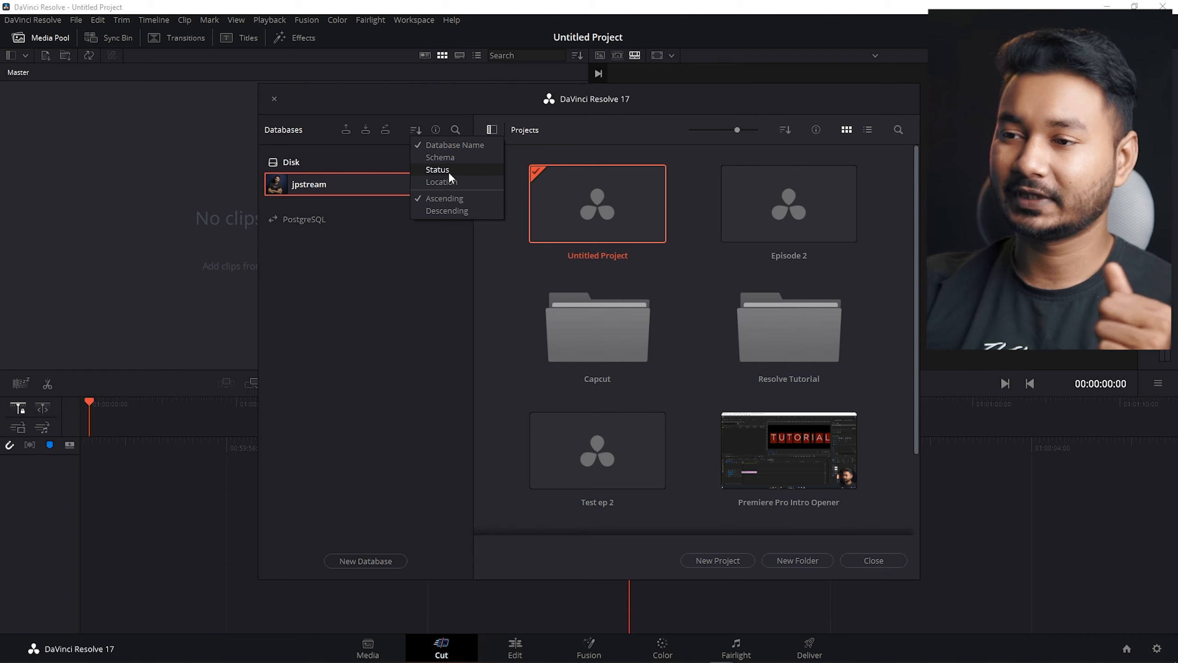
click(453, 334)
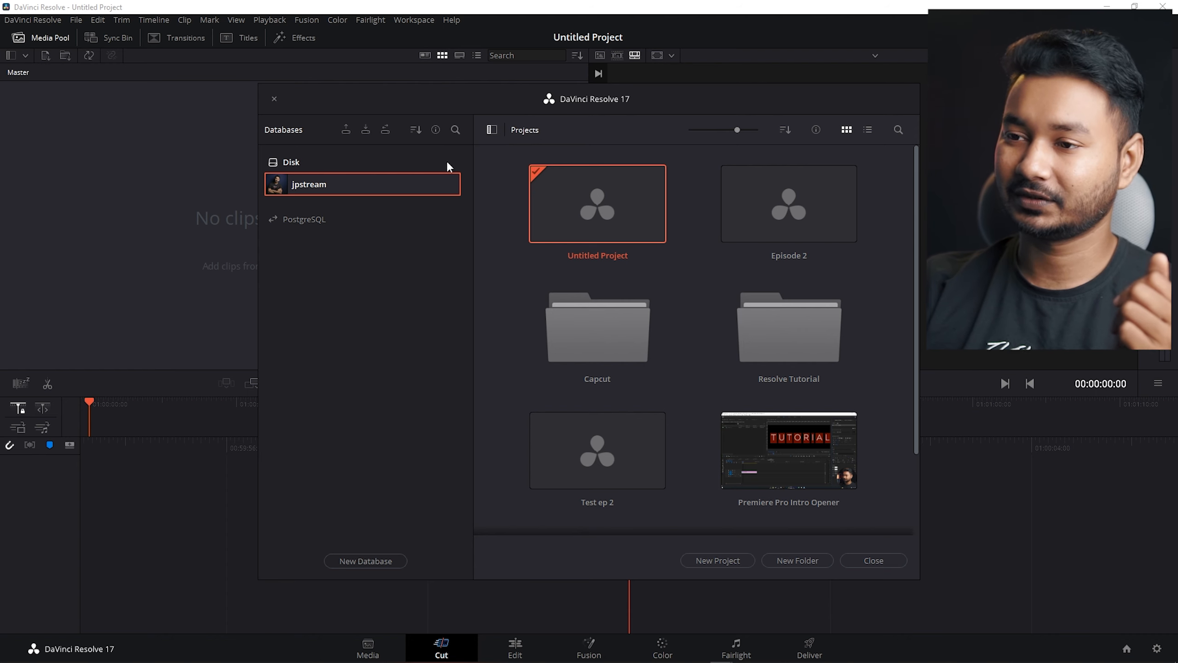
Step: View the jpstream database's status and location details, then hide them and briefly toggle the database search
click(436, 131)
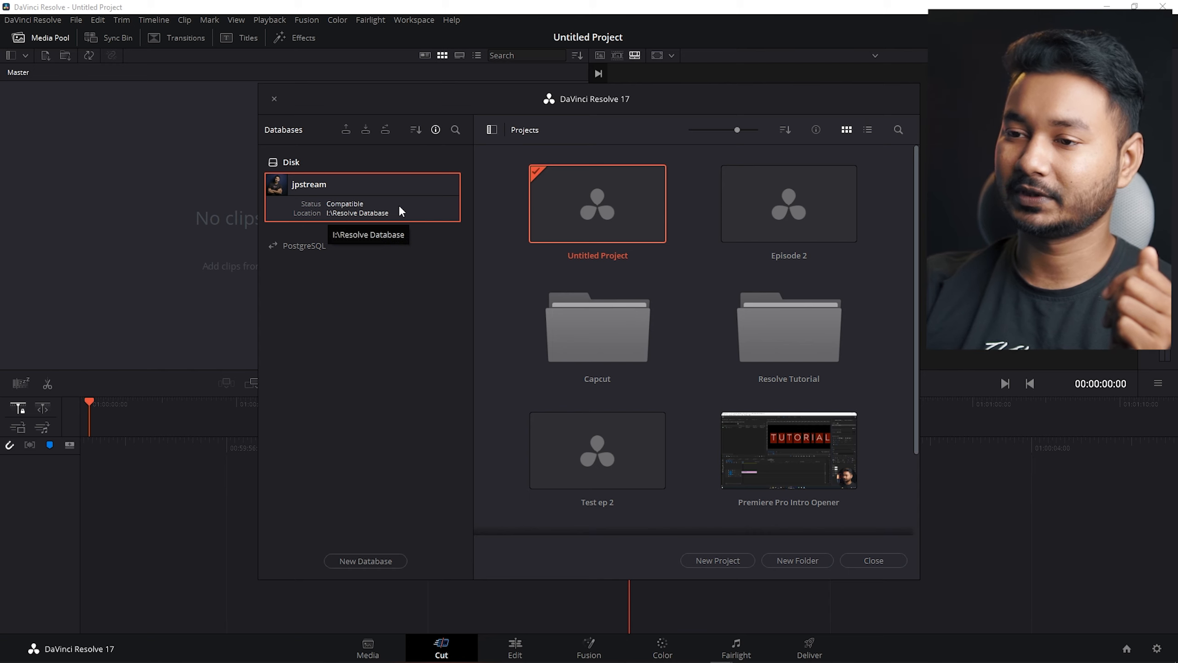
click(436, 129)
click(455, 130)
click(456, 130)
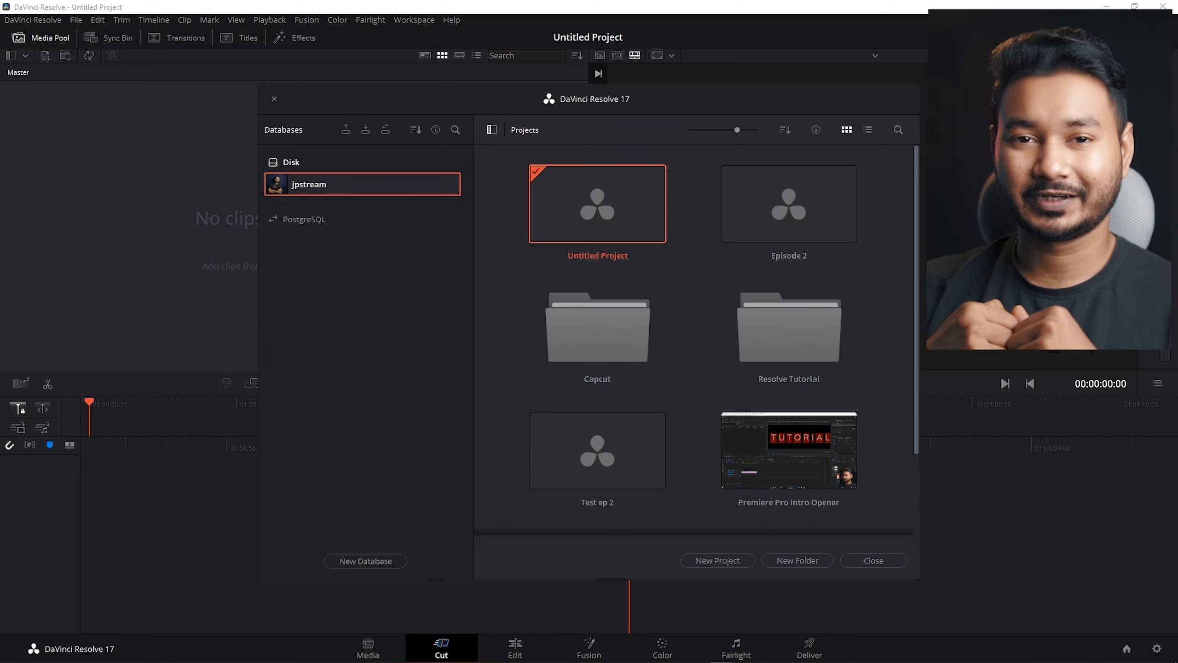
Step: Create a new project named sdfhshd in the jpstream database
scroll(701, 393, down, 2)
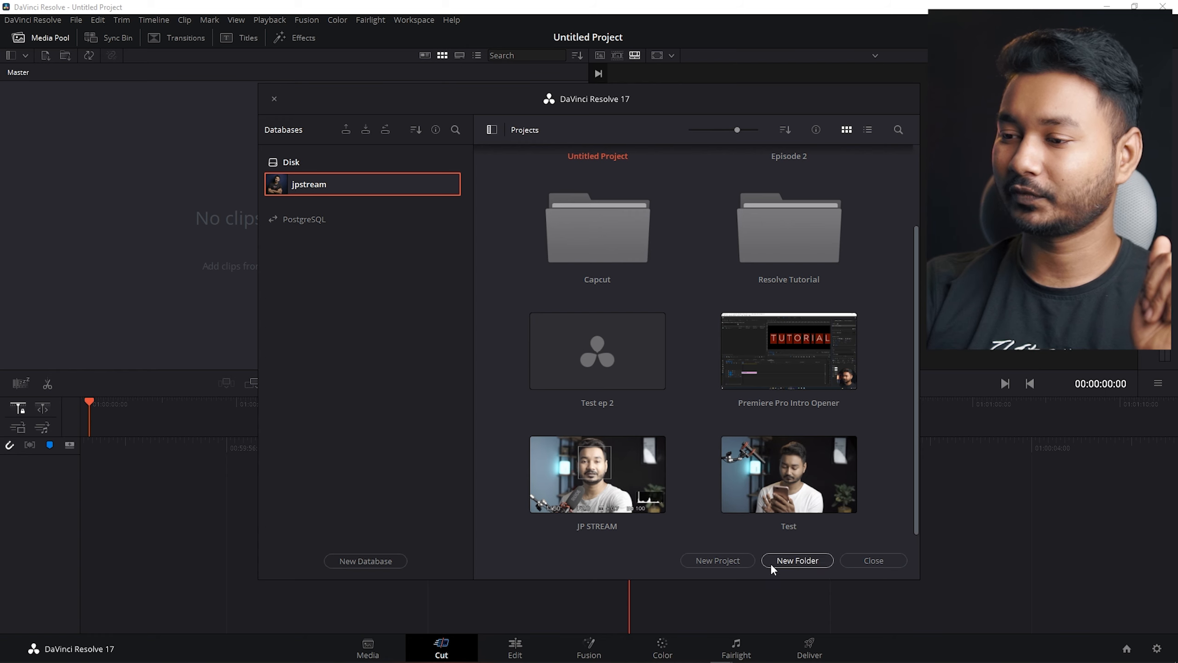
click(726, 559)
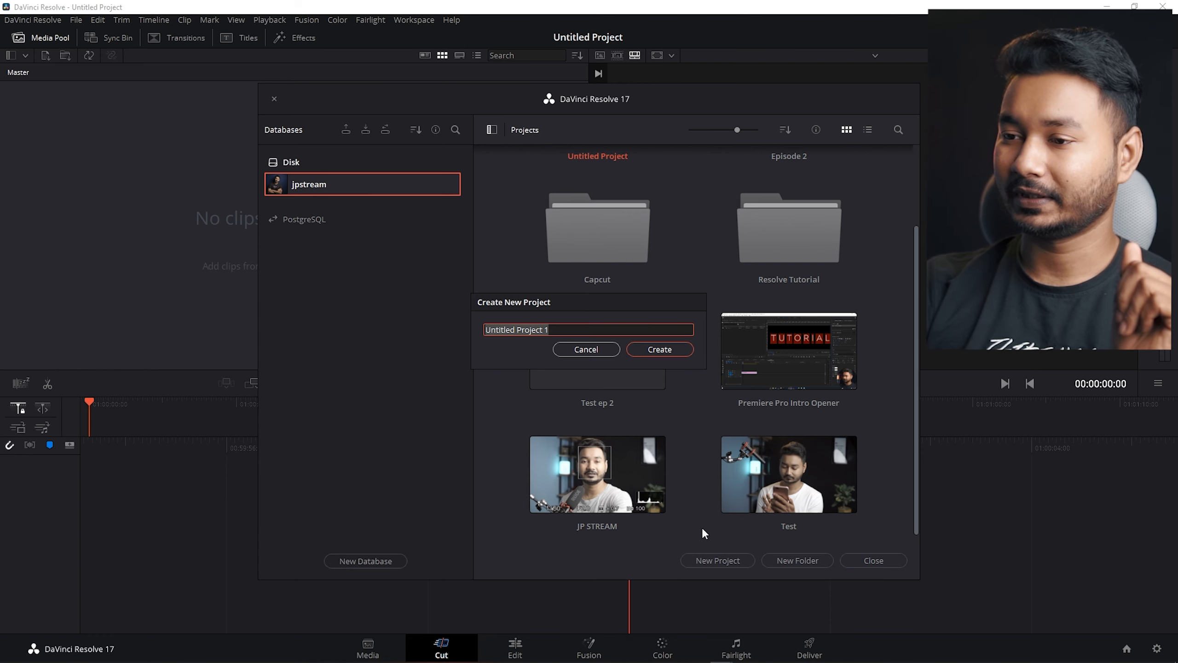
text(sdfhshd)
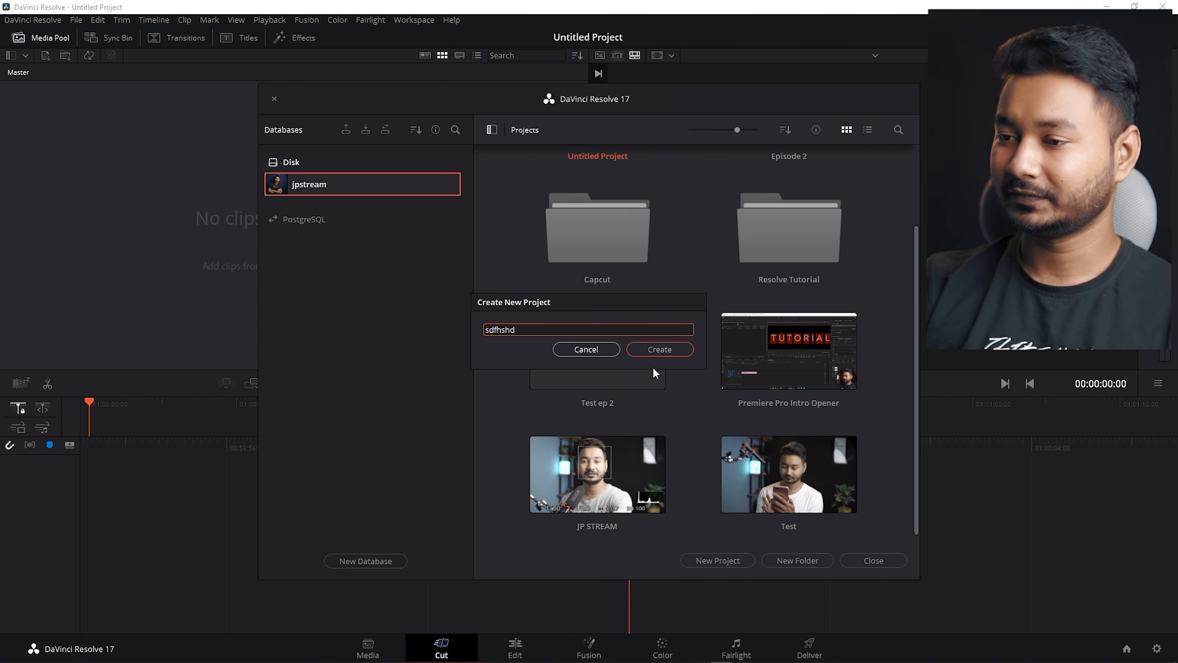
click(664, 351)
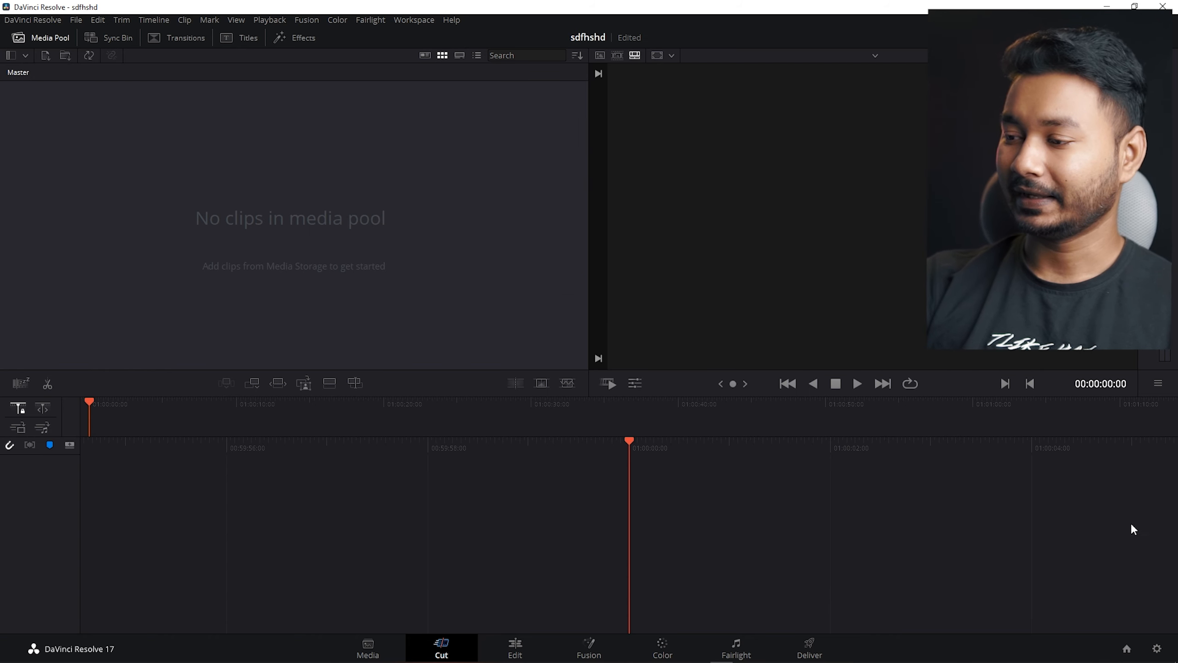
Step: Bring up the project settings and view the timeline resolution and timeline frame rate options without changing them
click(1157, 648)
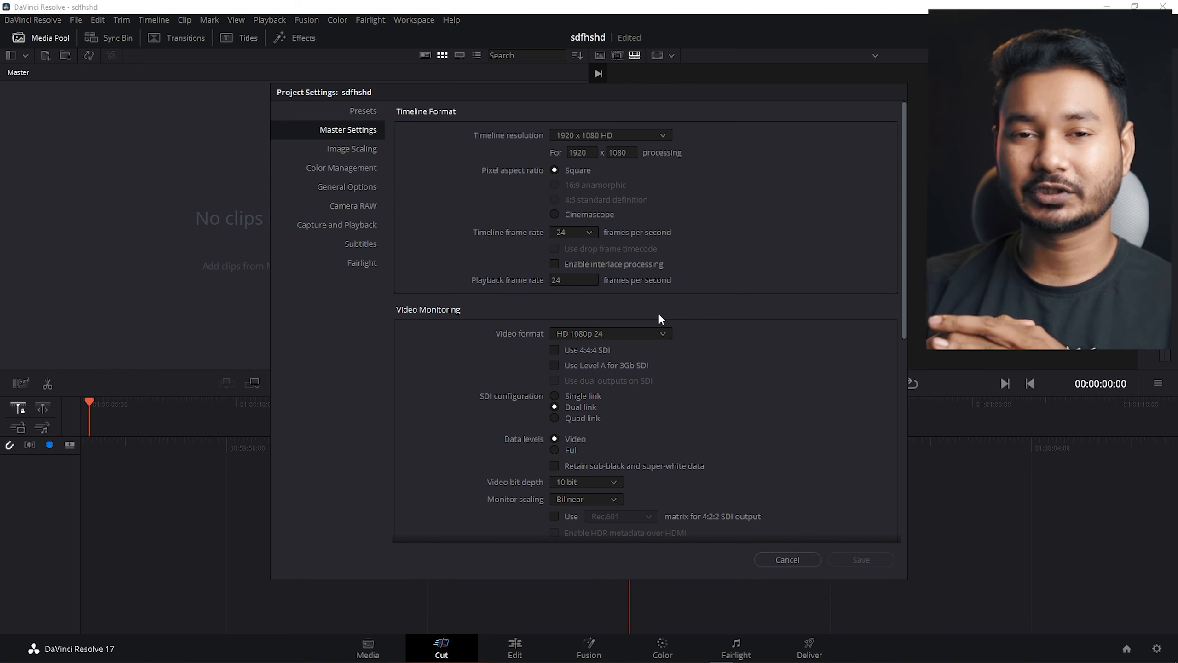
click(607, 134)
click(607, 134)
click(570, 233)
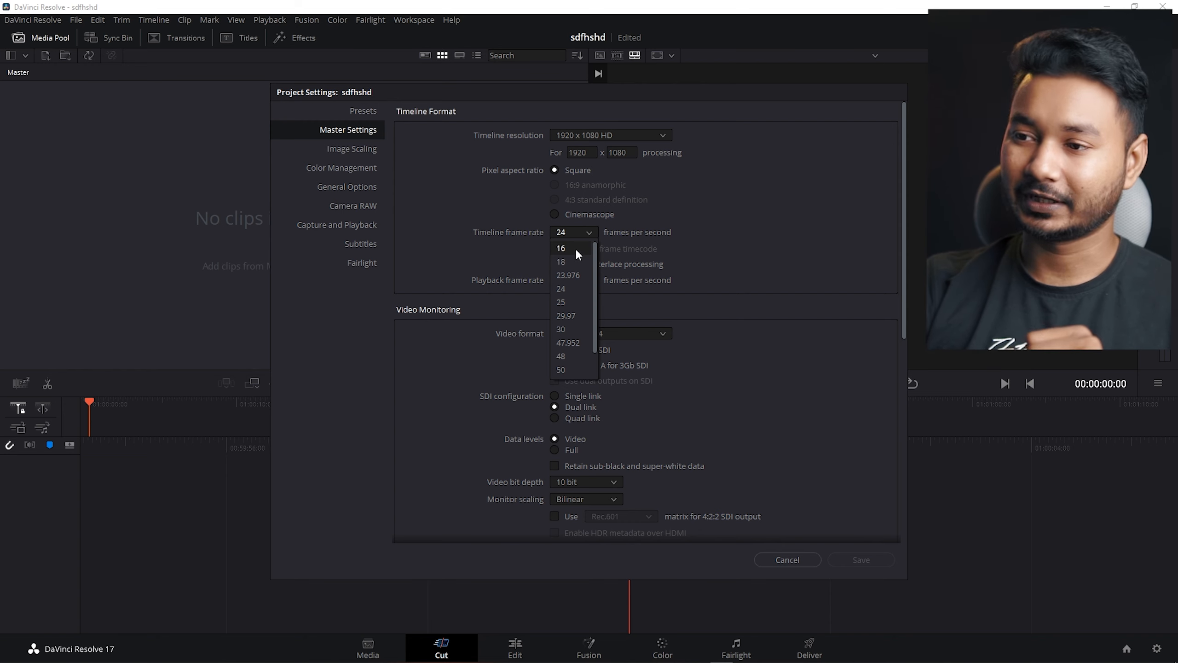
click(434, 234)
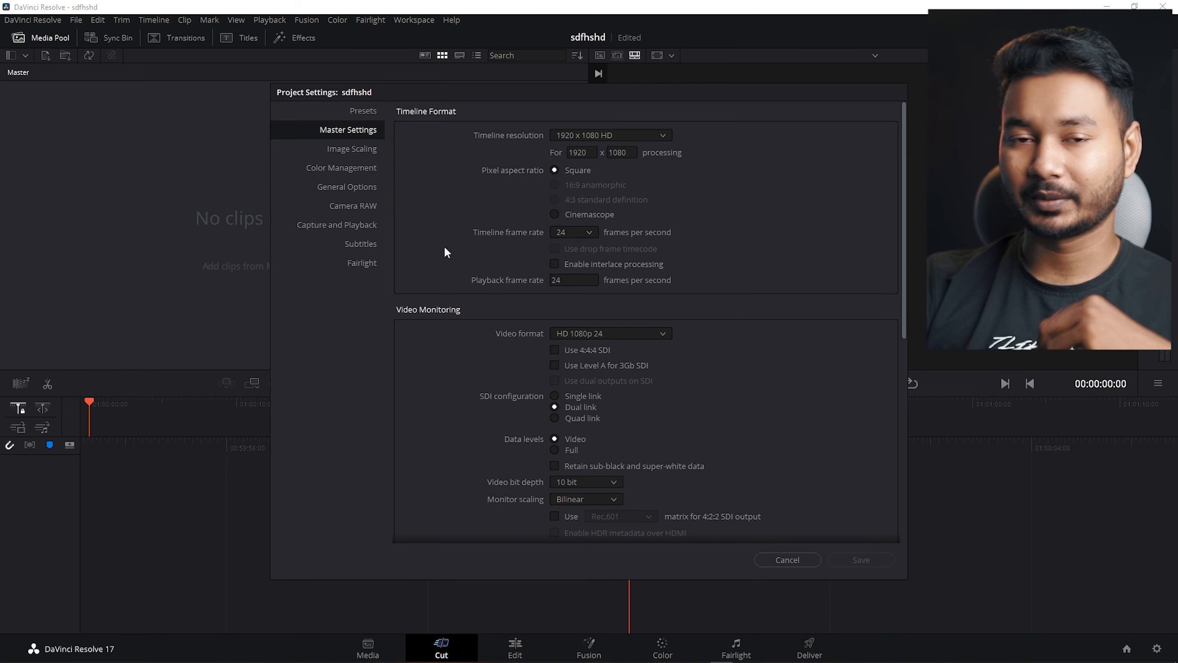